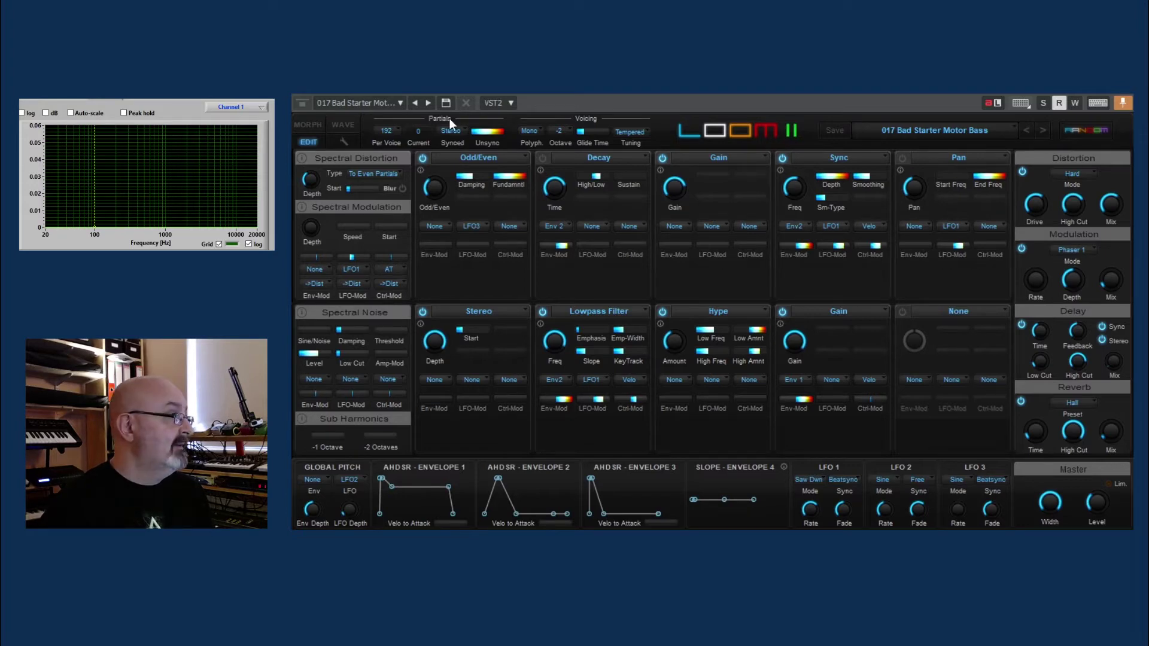
{"action": "left_click", "coordinate": [533, 129]}
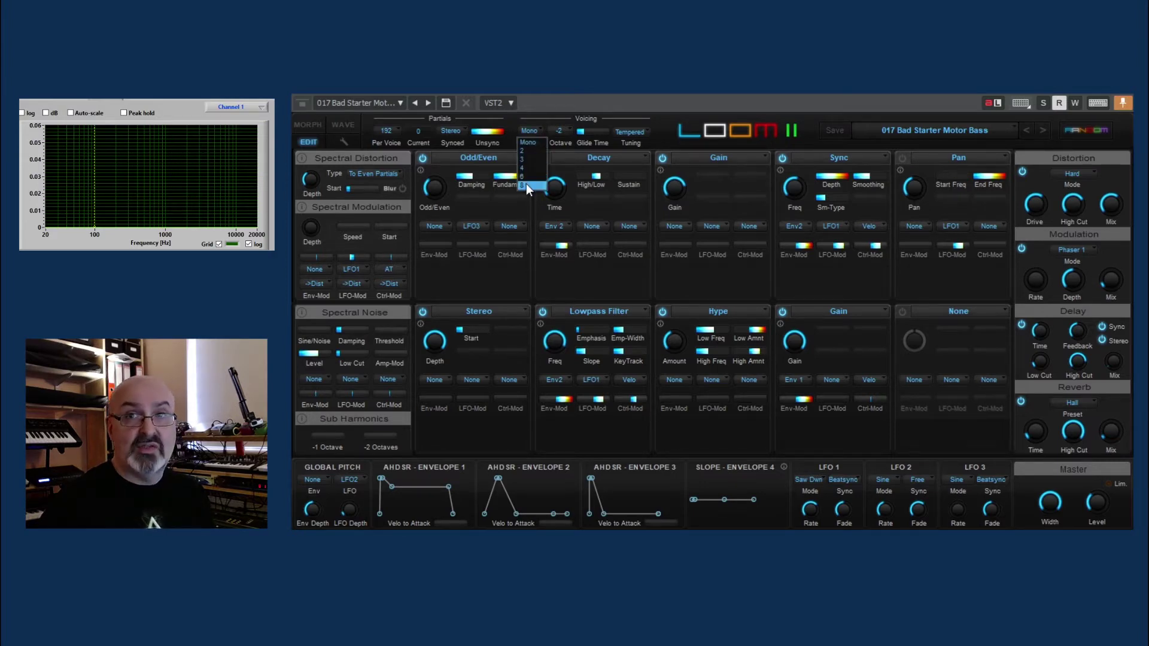
{"action": "left_click", "coordinate": [570, 132]}
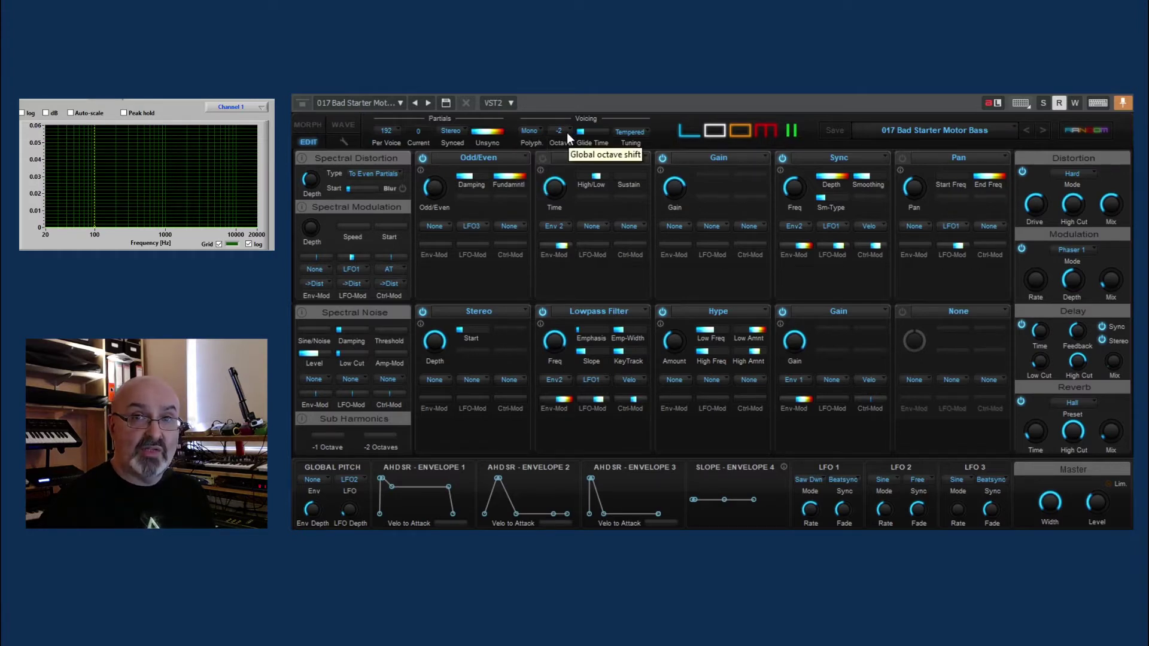
{"action": "left_click", "coordinate": [641, 131]}
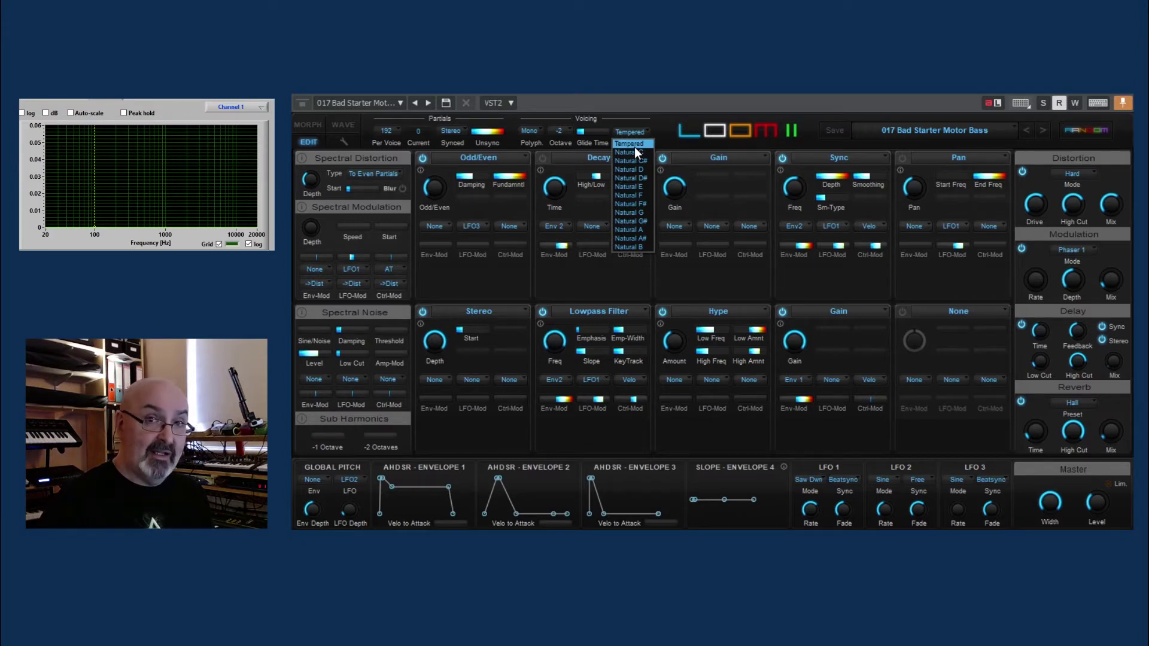
{"action": "left_click", "coordinate": [635, 147]}
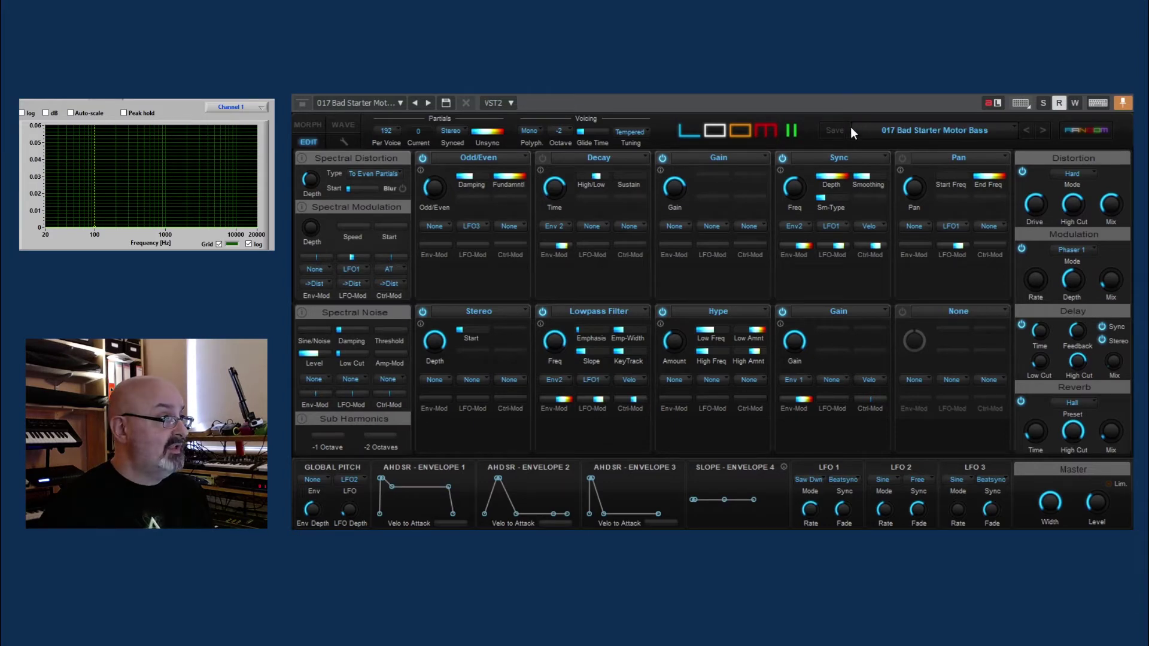
Step: Step forward to the 019 Stern Krieg Fighter Swell preset
{"action": "double_click", "coordinate": [1041, 130]}
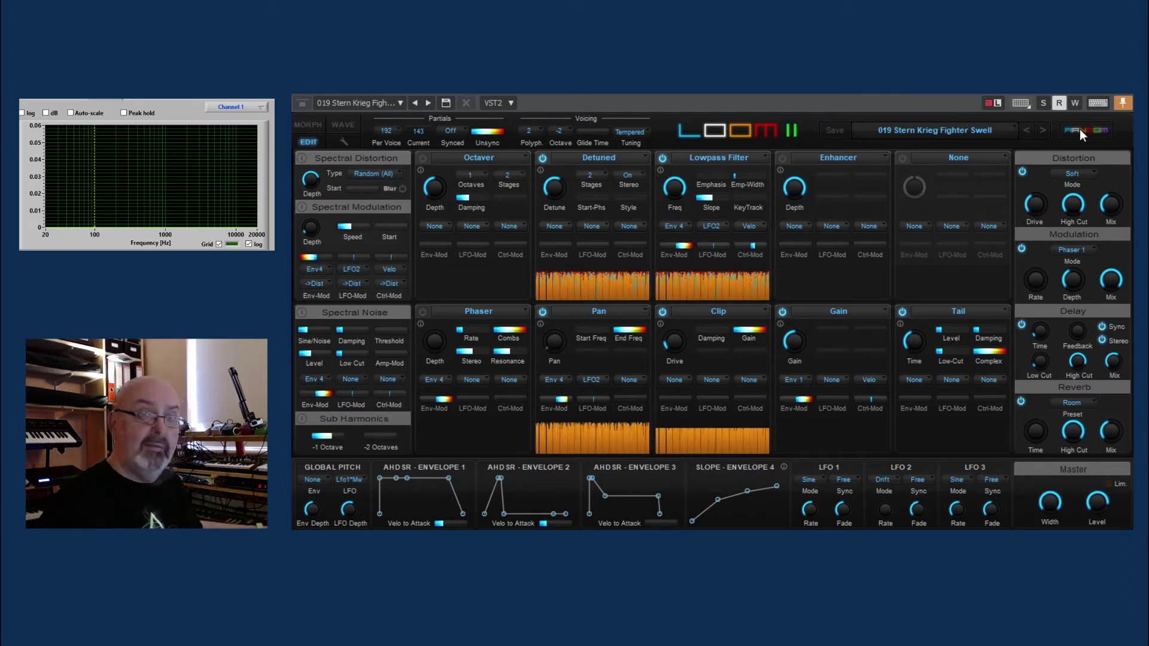
Step: Generate three random patches that keep the current module chain
{"action": "left_click", "coordinate": [1080, 128]}
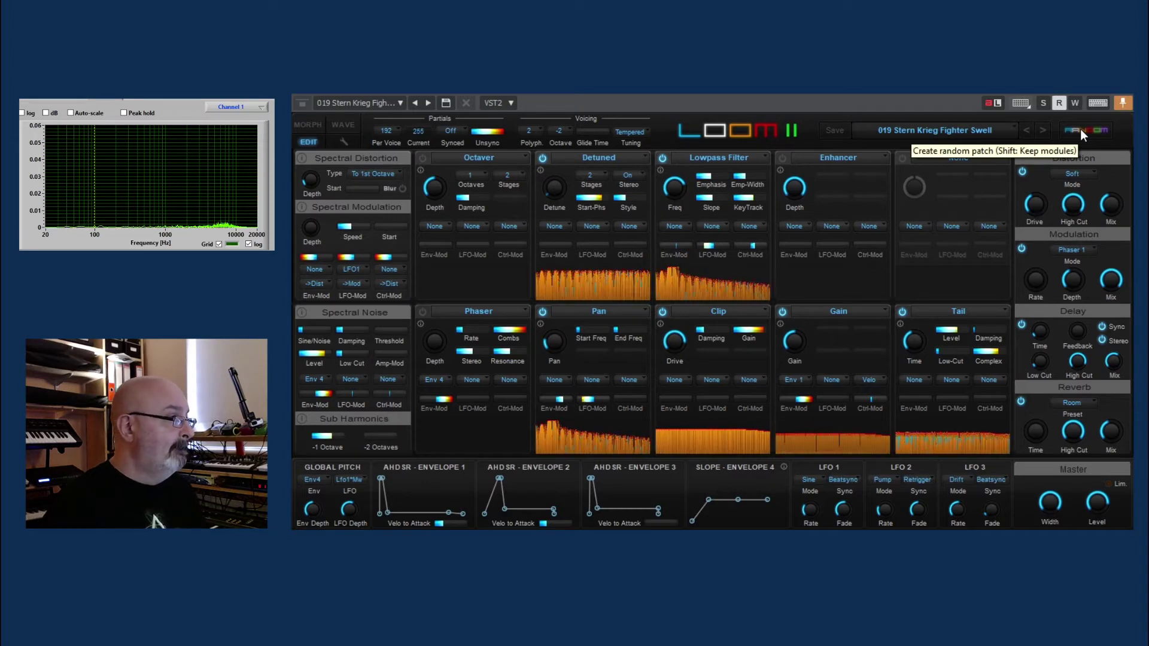
{"action": "left_click", "coordinate": [1080, 128]}
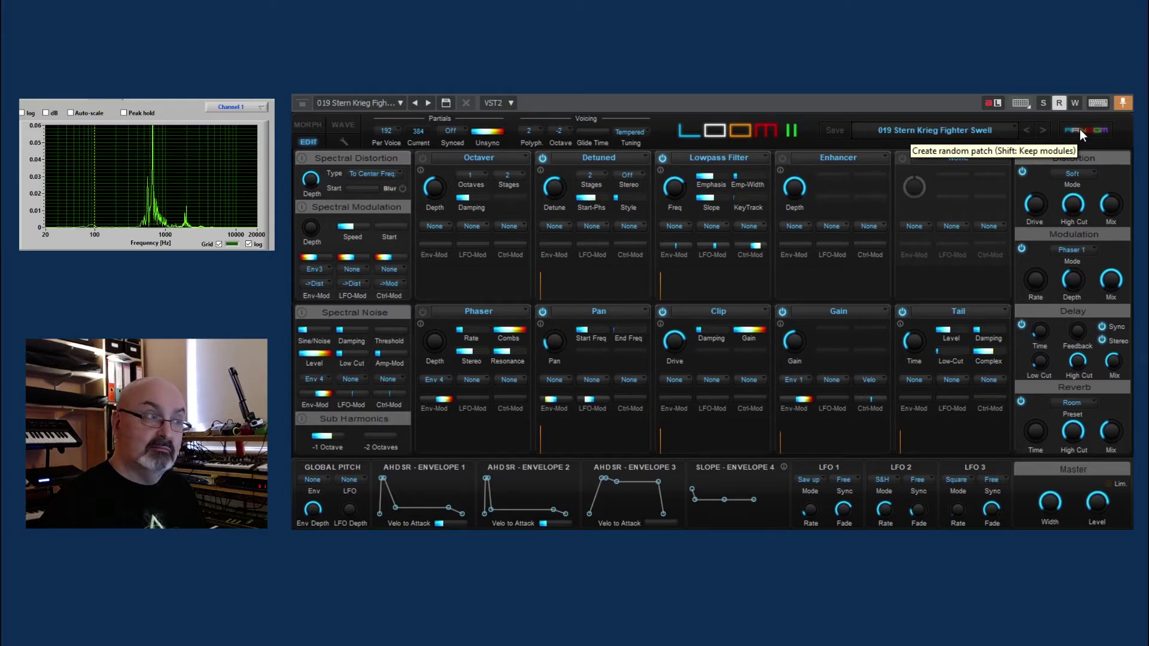
{"action": "left_click", "coordinate": [1080, 130]}
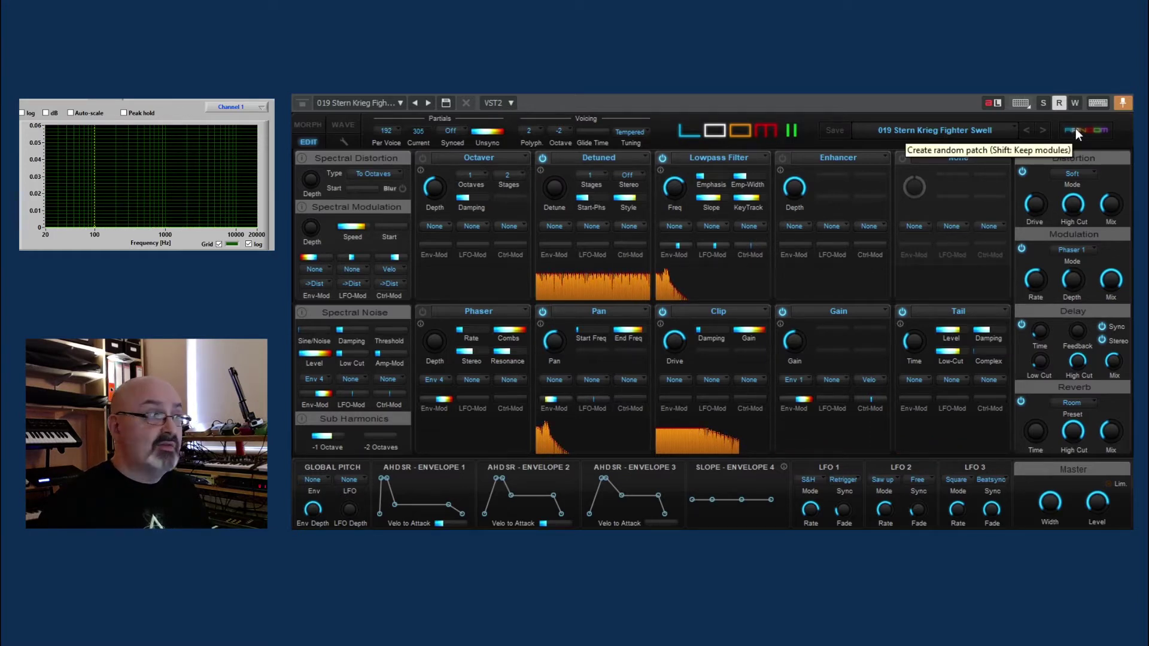
Step: Randomise the whole patch, modules included, three times in a row
{"action": "left_click", "coordinate": [1076, 128]}
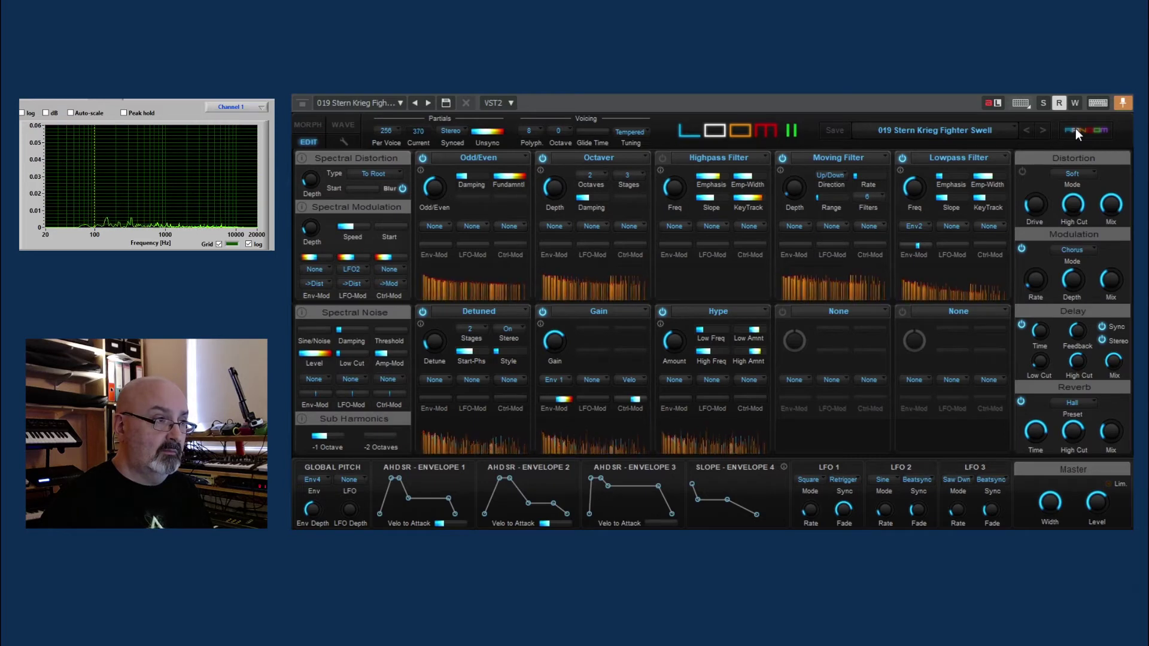
{"action": "left_click", "coordinate": [1076, 128]}
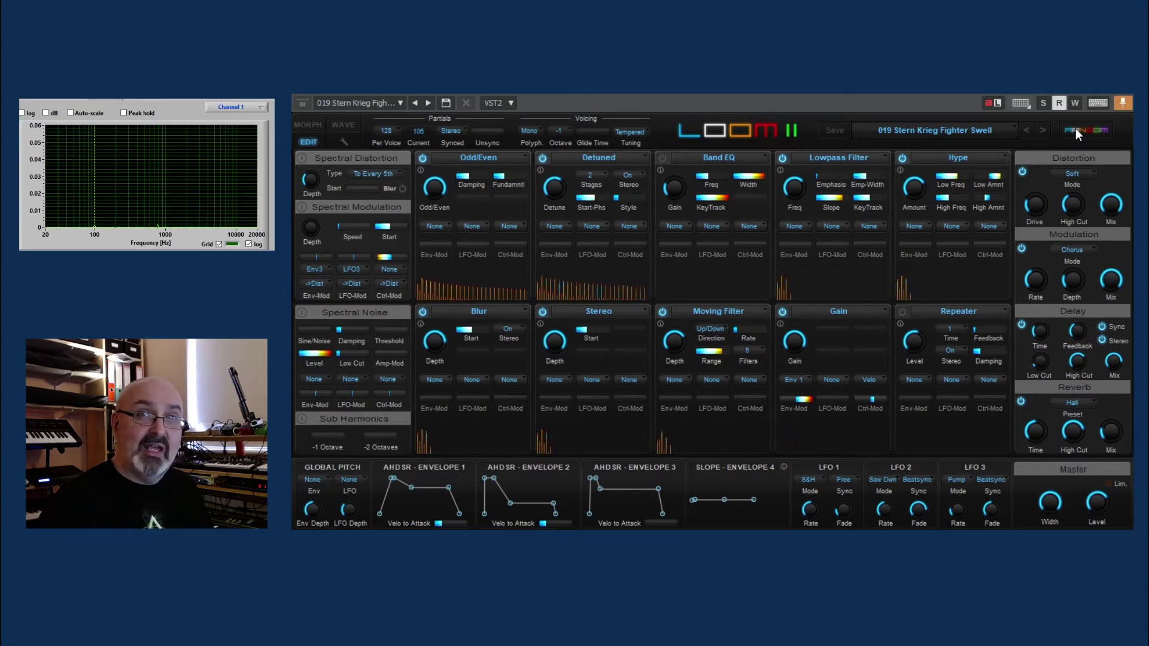
{"action": "left_click", "coordinate": [1076, 129]}
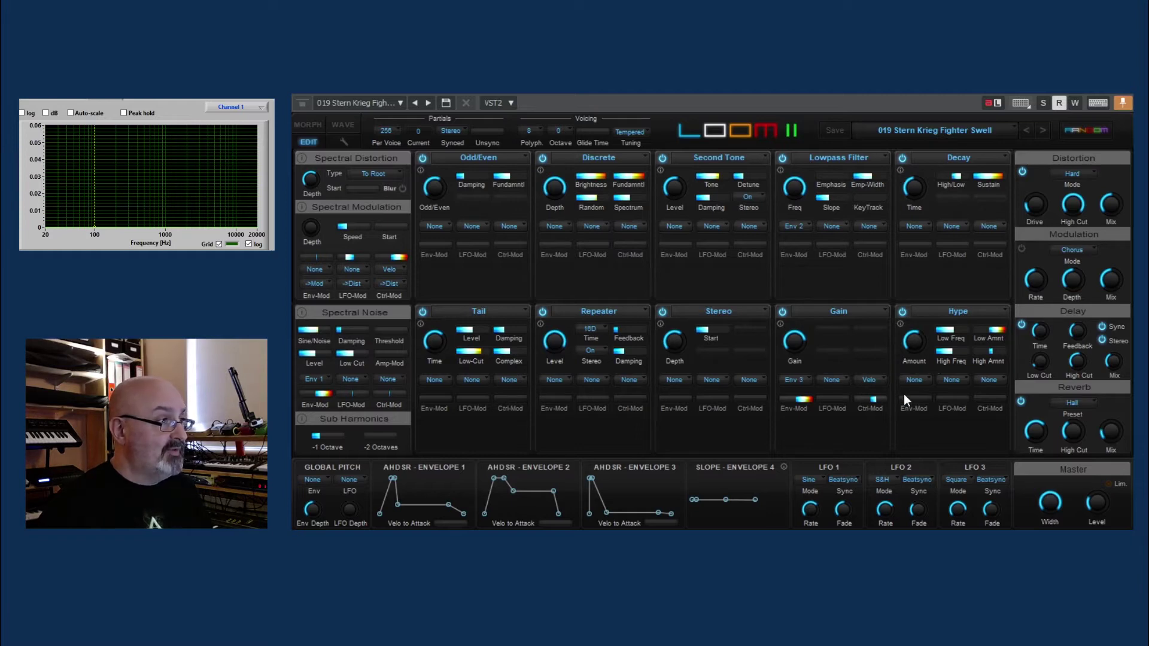
Step: Load the Default preset, then switch the Gain module off and back on
{"action": "left_click", "coordinate": [979, 132]}
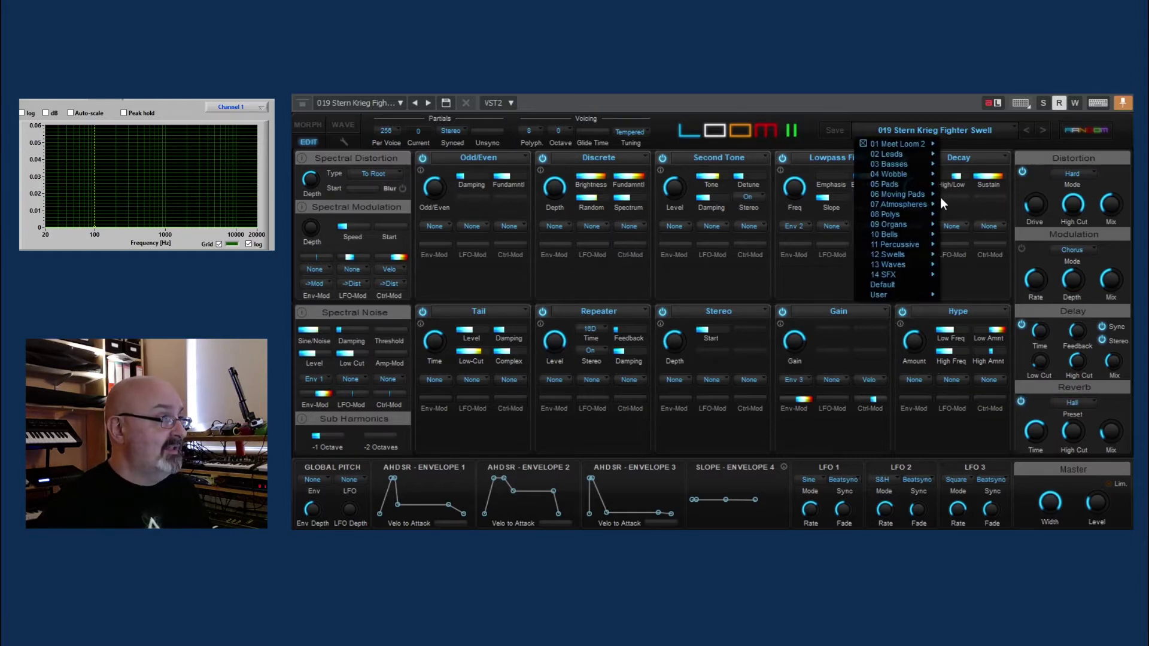
{"action": "left_click", "coordinate": [886, 284]}
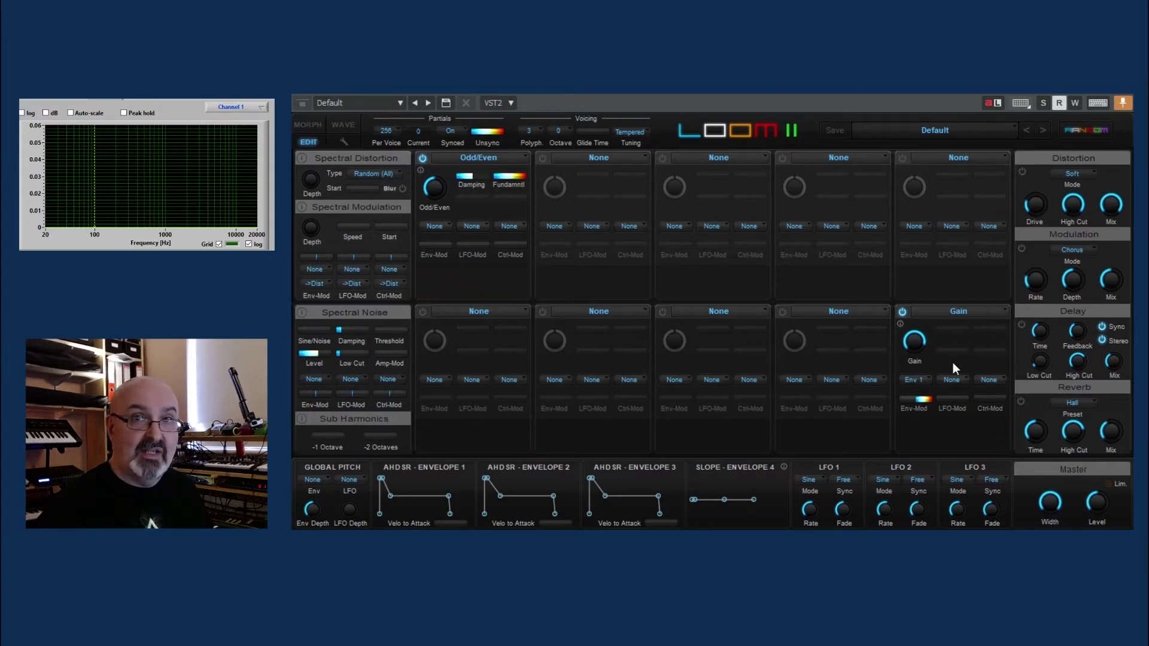
{"action": "left_click", "coordinate": [902, 311]}
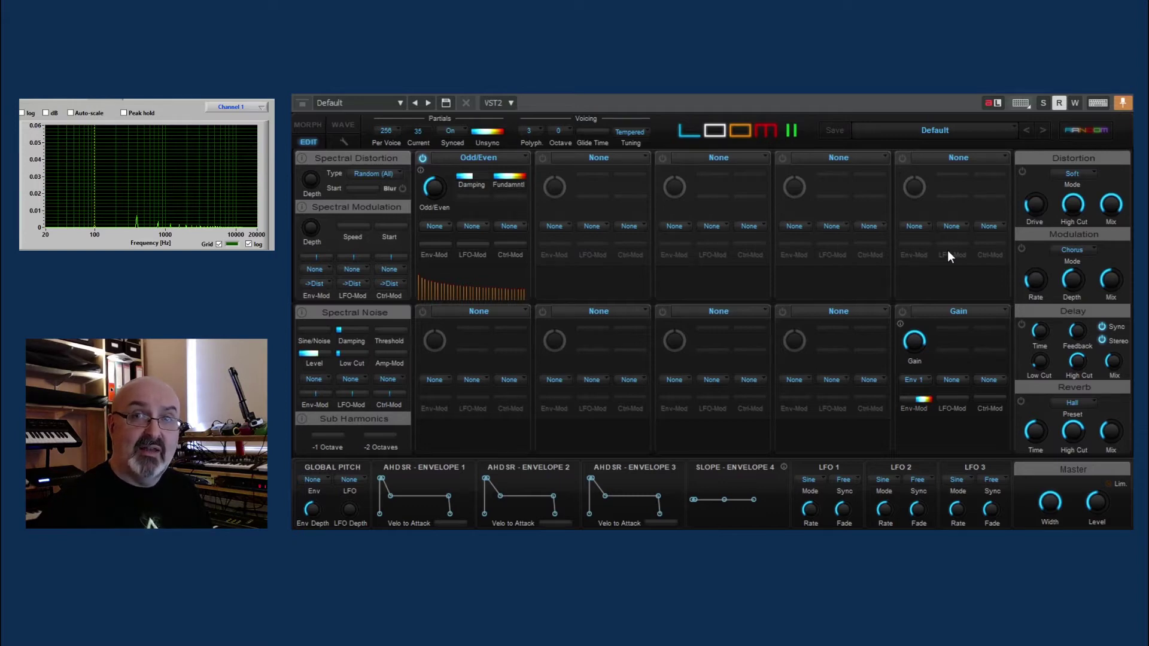
{"action": "left_click", "coordinate": [902, 312]}
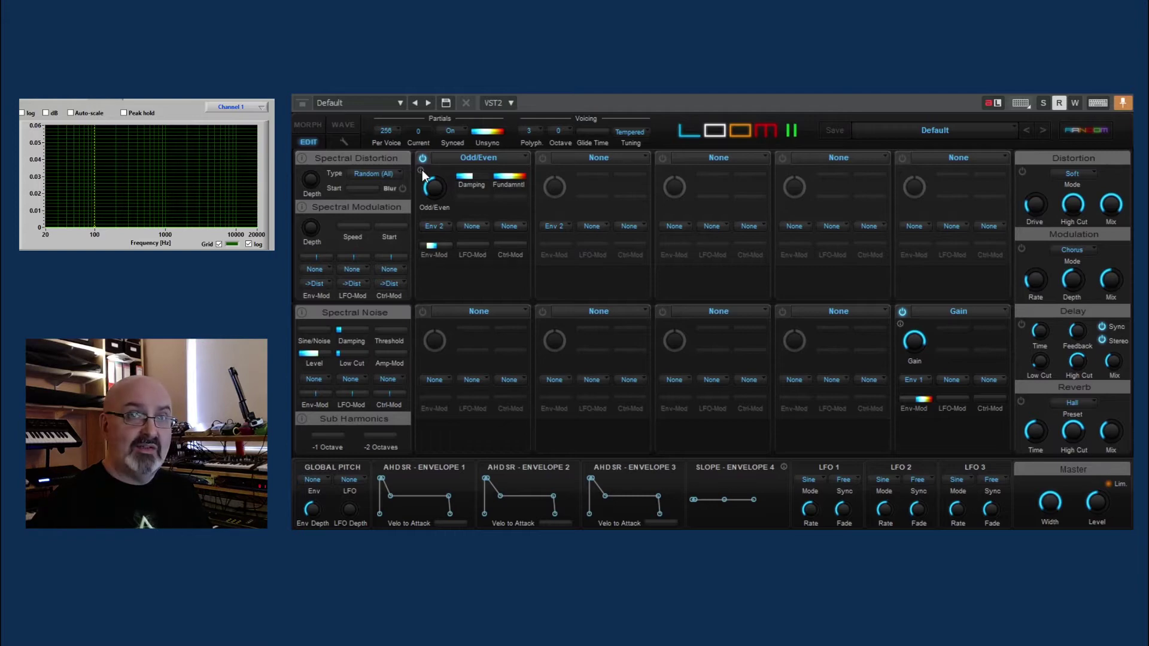
Step: Scroll down over the Odd/Even module in the first slot
{"action": "mouse_move", "coordinate": [422, 170]}
{"action": "scroll", "coordinate": [685, 270], "scroll_direction": "down", "scroll_amount": 2}
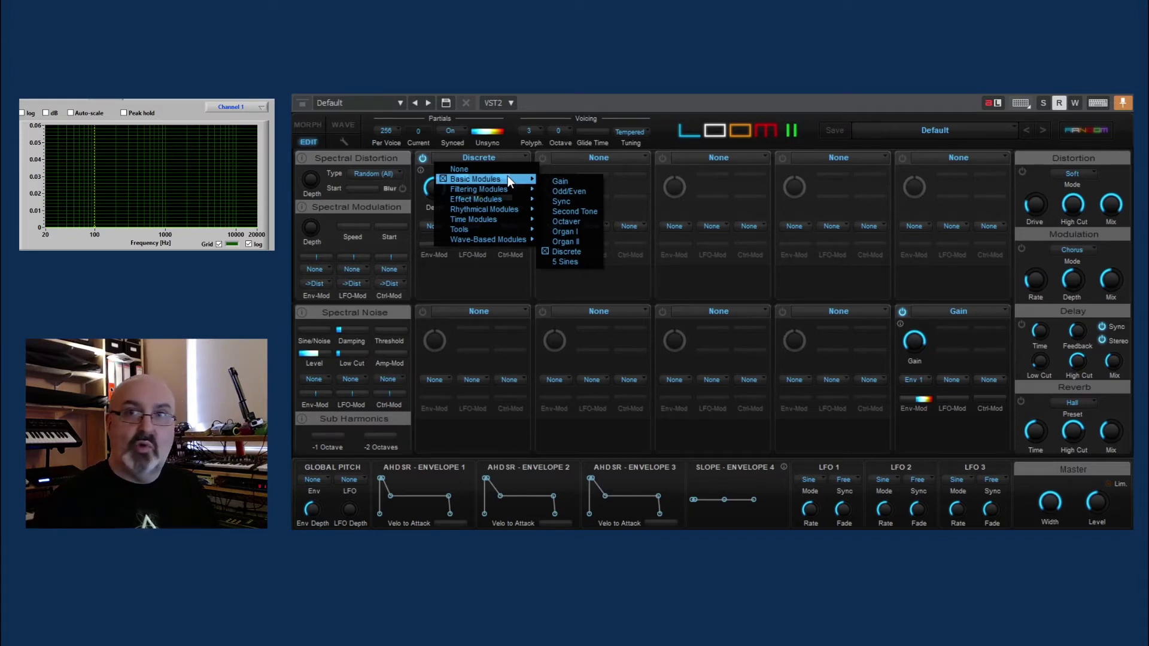
Step: Switch the first slot to Odd/Even, then to Sync with Freq raised to 51 %
{"action": "scroll", "coordinate": [508, 176], "scroll_direction": "down", "scroll_amount": 1}
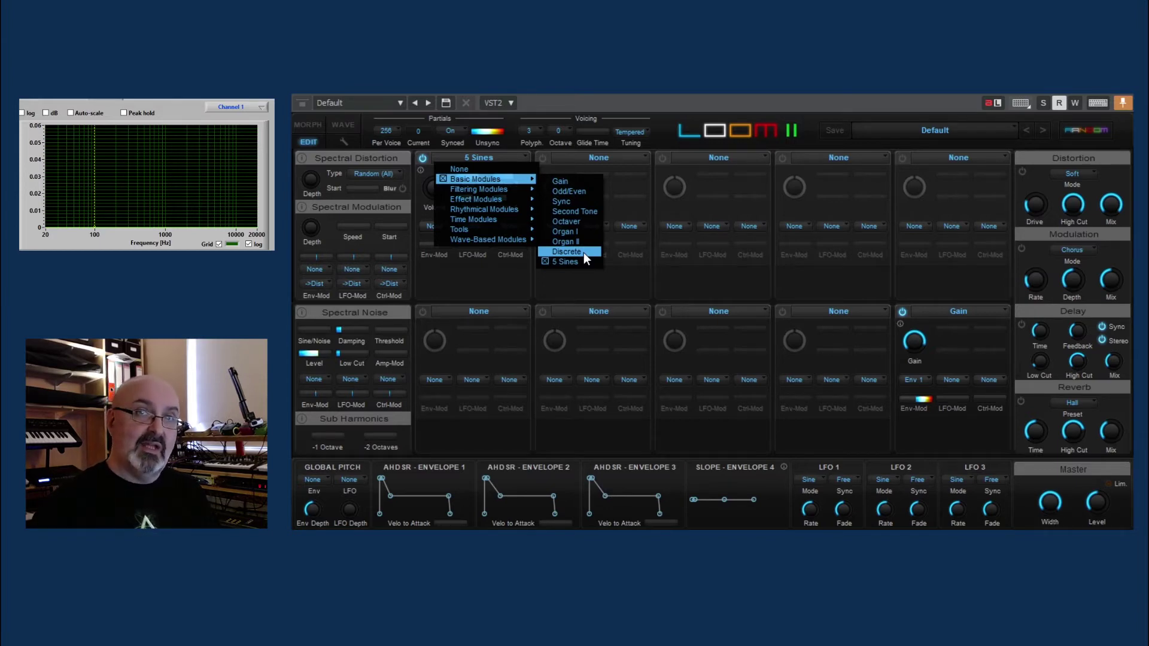
{"action": "left_click", "coordinate": [558, 191]}
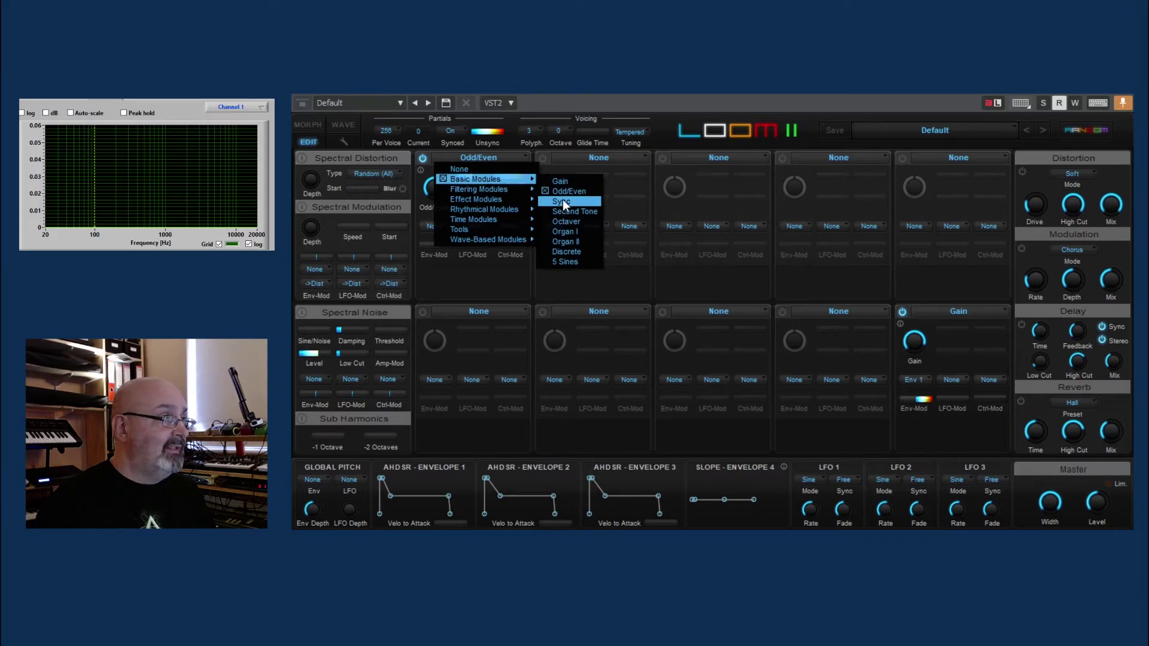
{"action": "left_click", "coordinate": [562, 200]}
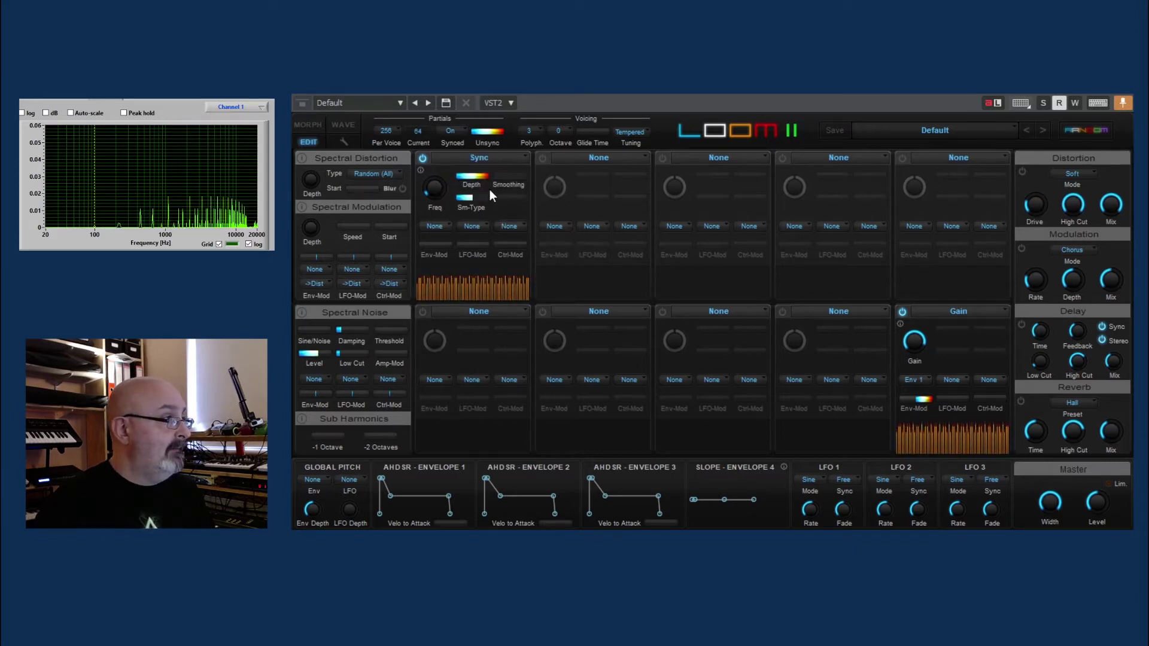
{"action": "left_click_drag", "start_coordinate": [432, 185], "coordinate": [412, 134]}
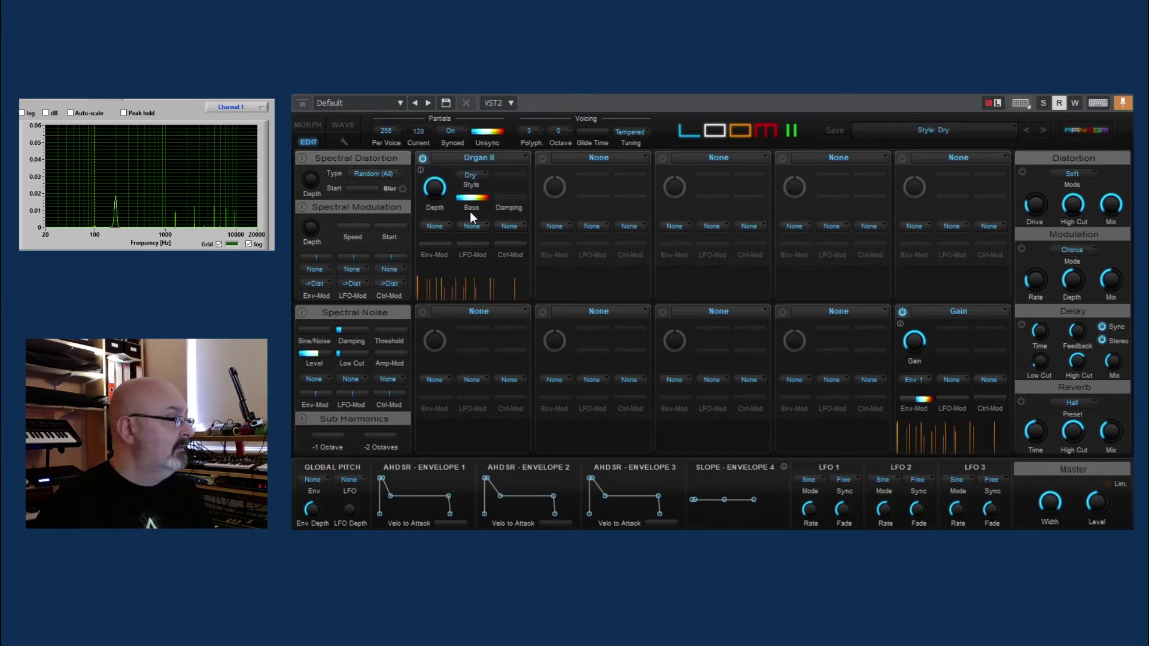
Step: Replace Organ II in the first slot with Discrete and lower its Spectrum
{"action": "left_click", "coordinate": [491, 156]}
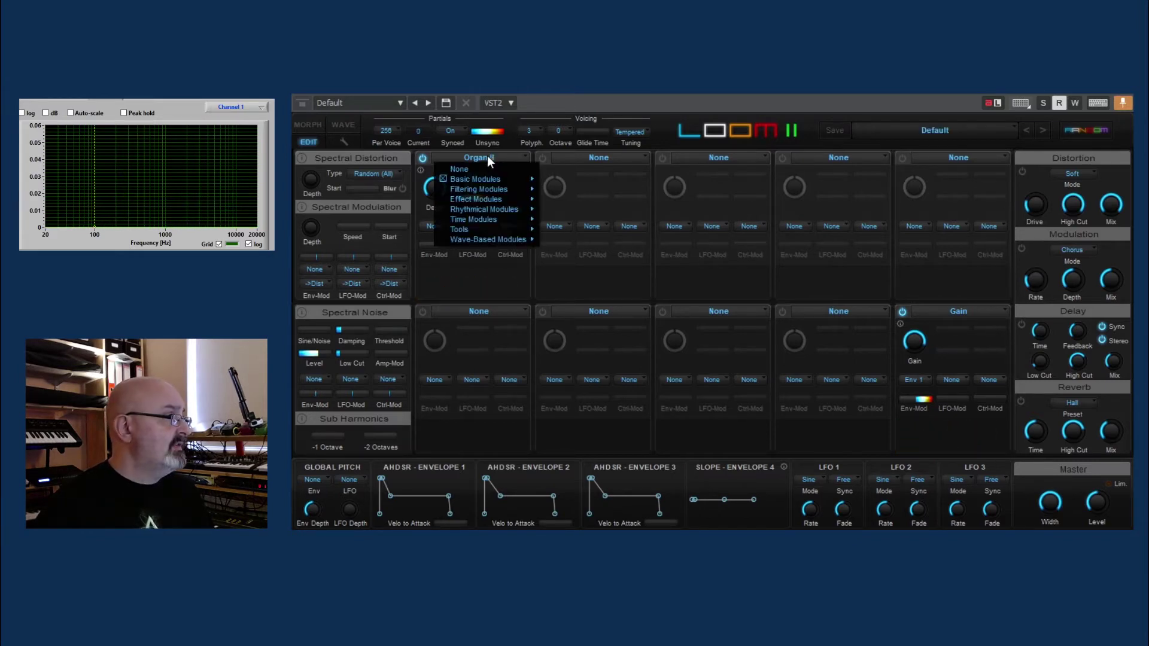
{"action": "mouse_move", "coordinate": [494, 177]}
{"action": "left_click", "coordinate": [573, 250]}
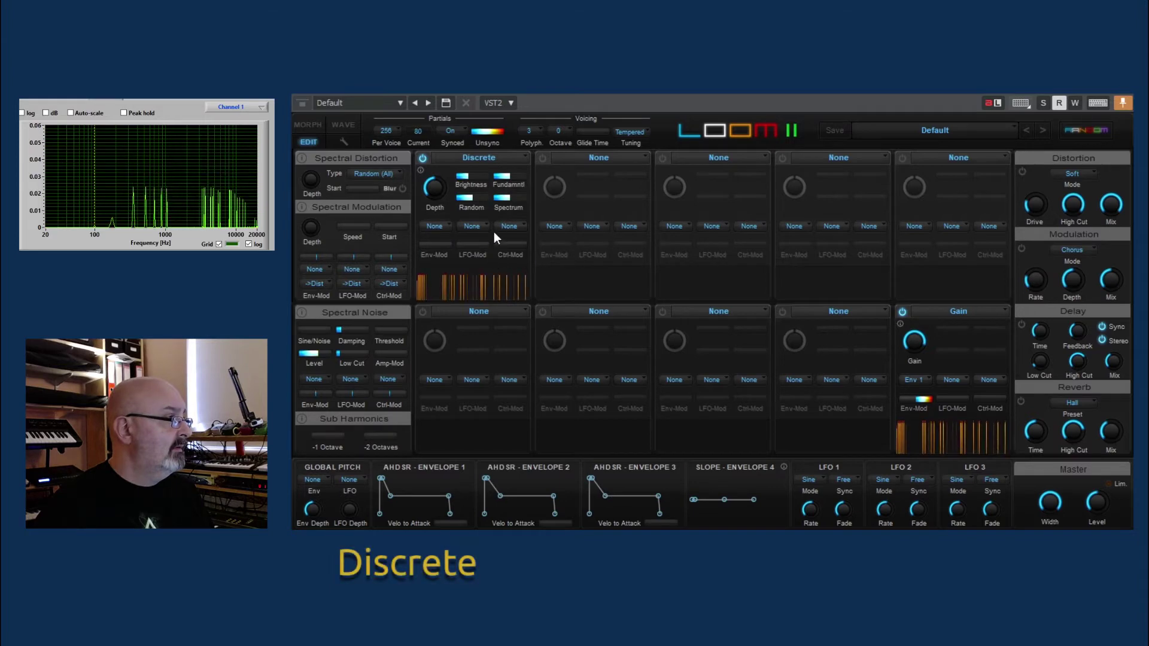
{"action": "mouse_move", "coordinate": [507, 197]}
{"action": "left_mouse_down"}
{"action": "mouse_move", "coordinate": [458, 202]}
{"action": "mouse_move", "coordinate": [484, 203]}
{"action": "left_mouse_up"}
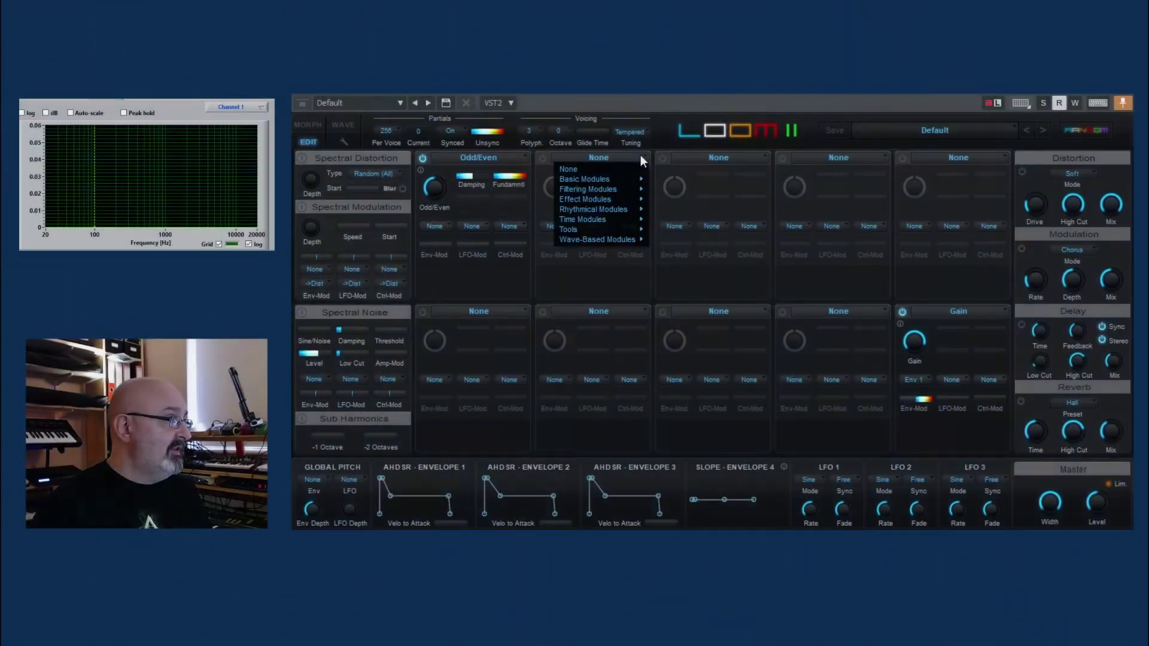
Step: Put a Second Tone module in the second slot and toggle it off and on
{"action": "mouse_move", "coordinate": [616, 179]}
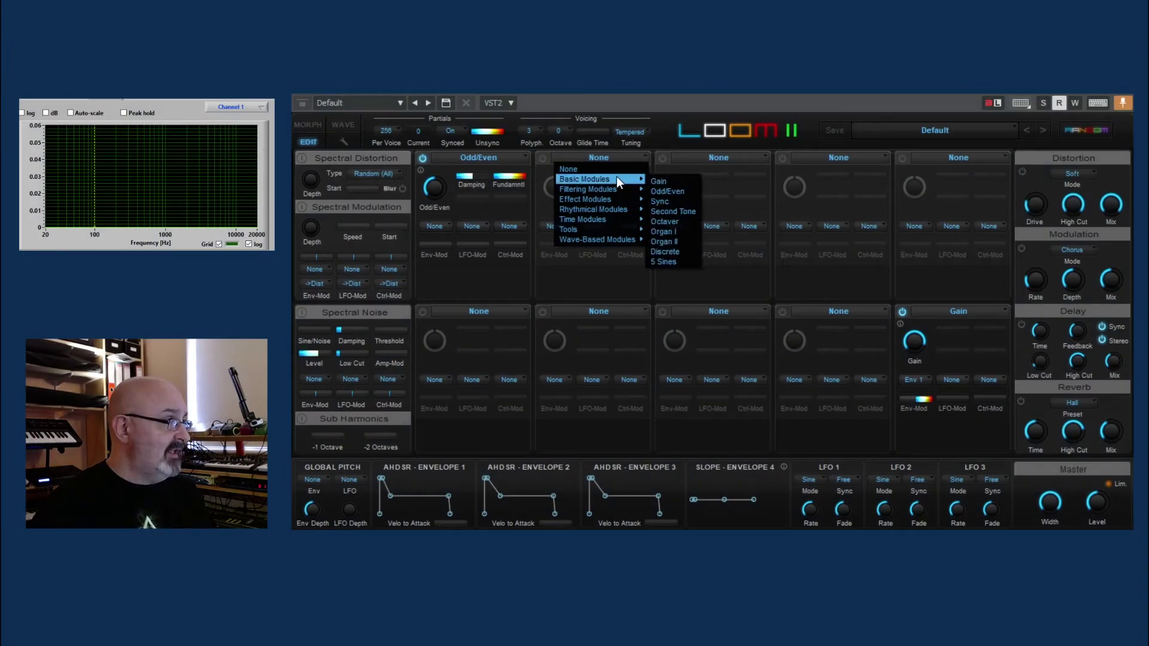
{"action": "left_click", "coordinate": [668, 212]}
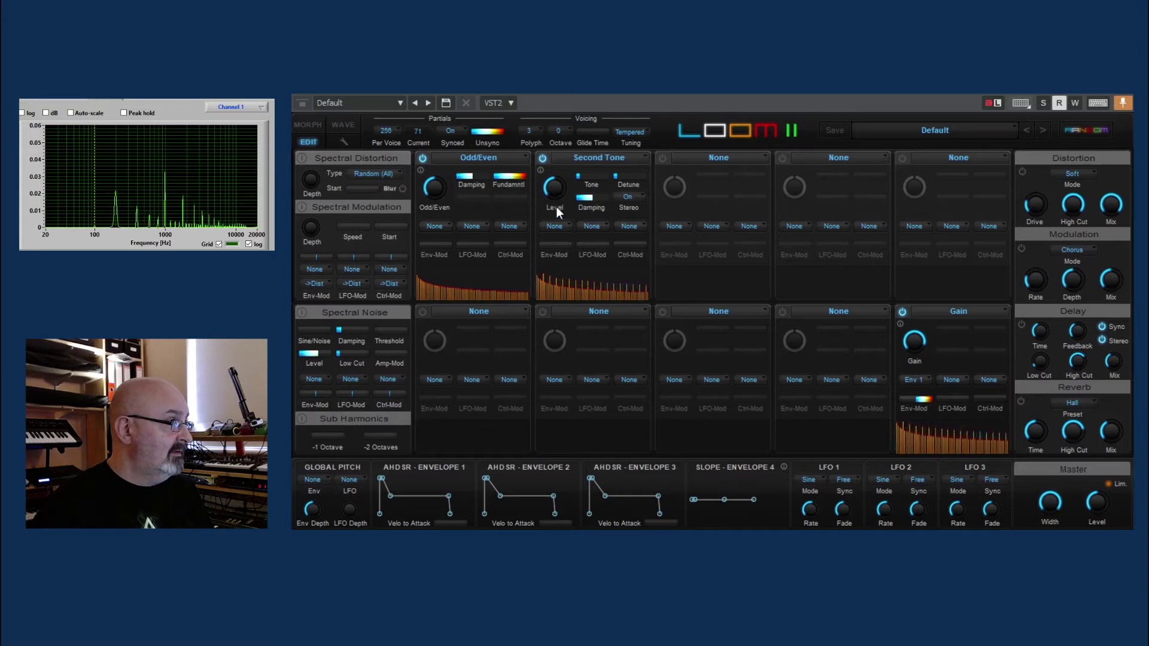
{"action": "mouse_move", "coordinate": [557, 208]}
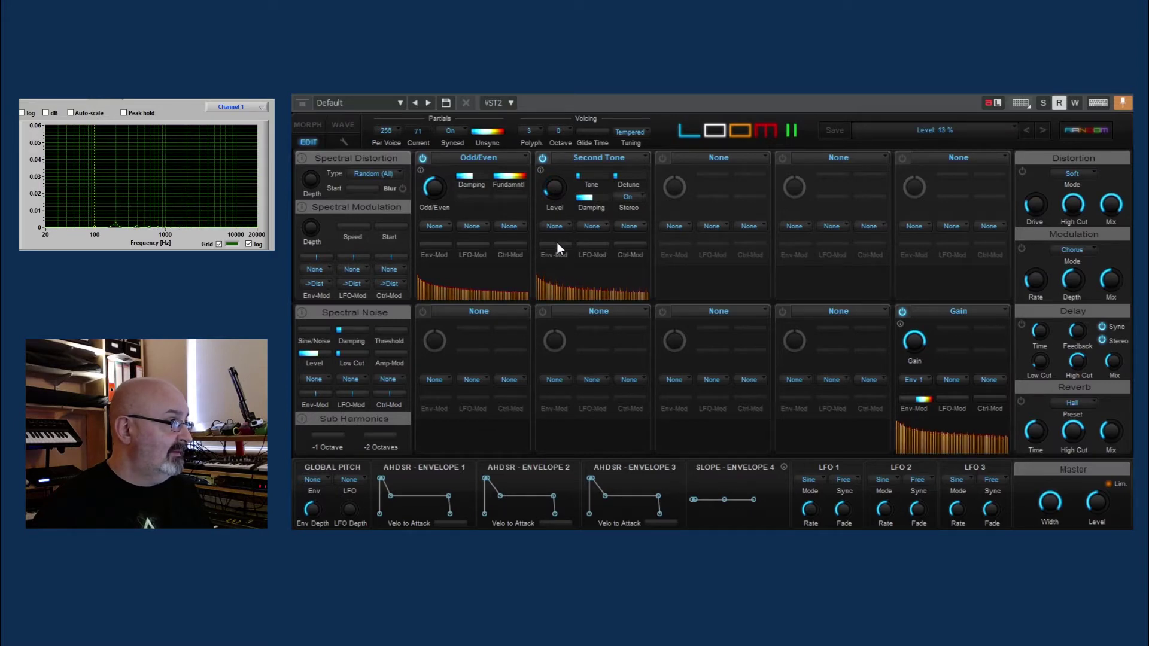
{"action": "left_click", "coordinate": [542, 158]}
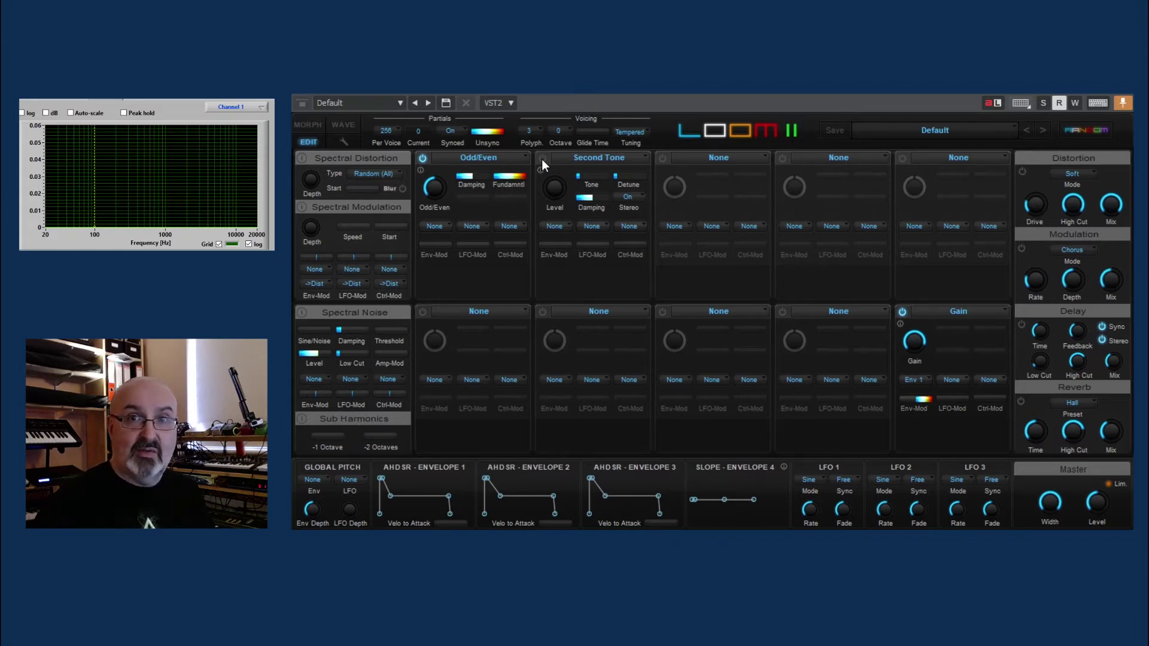
{"action": "left_click", "coordinate": [543, 159]}
Step: Set Second Tone's Tone to 1, increase its detune and reduce its damping
{"action": "mouse_move", "coordinate": [581, 183]}
{"action": "left_click_drag", "start_coordinate": [580, 179], "coordinate": [577, 179]}
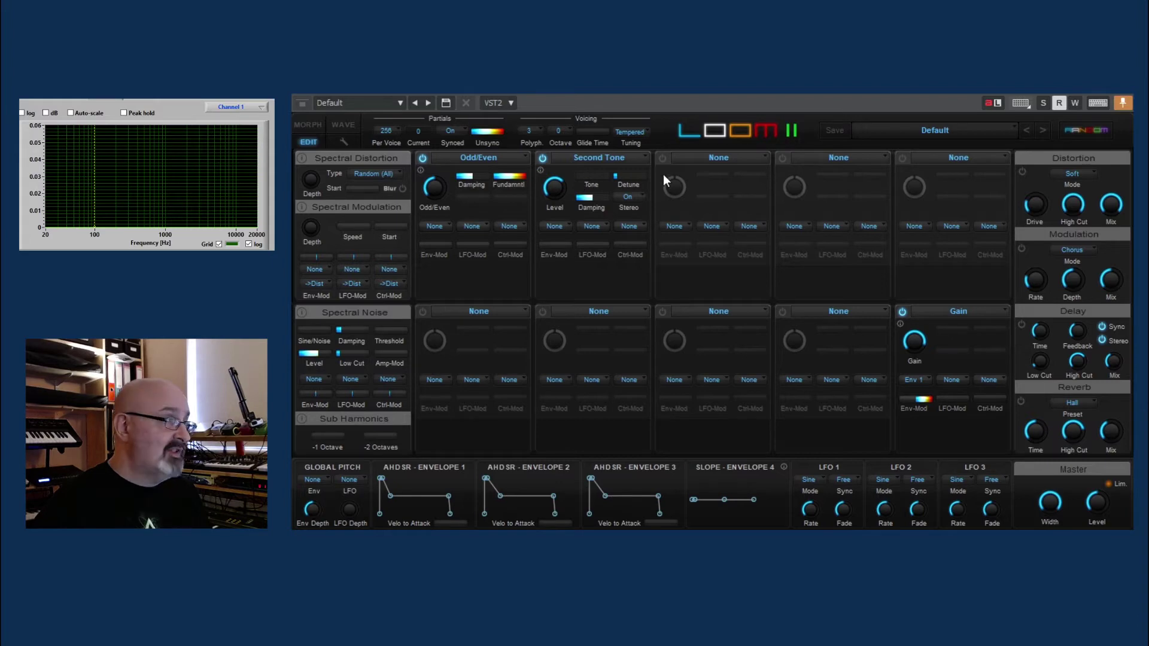
{"action": "left_click_drag", "start_coordinate": [618, 179], "coordinate": [631, 179]}
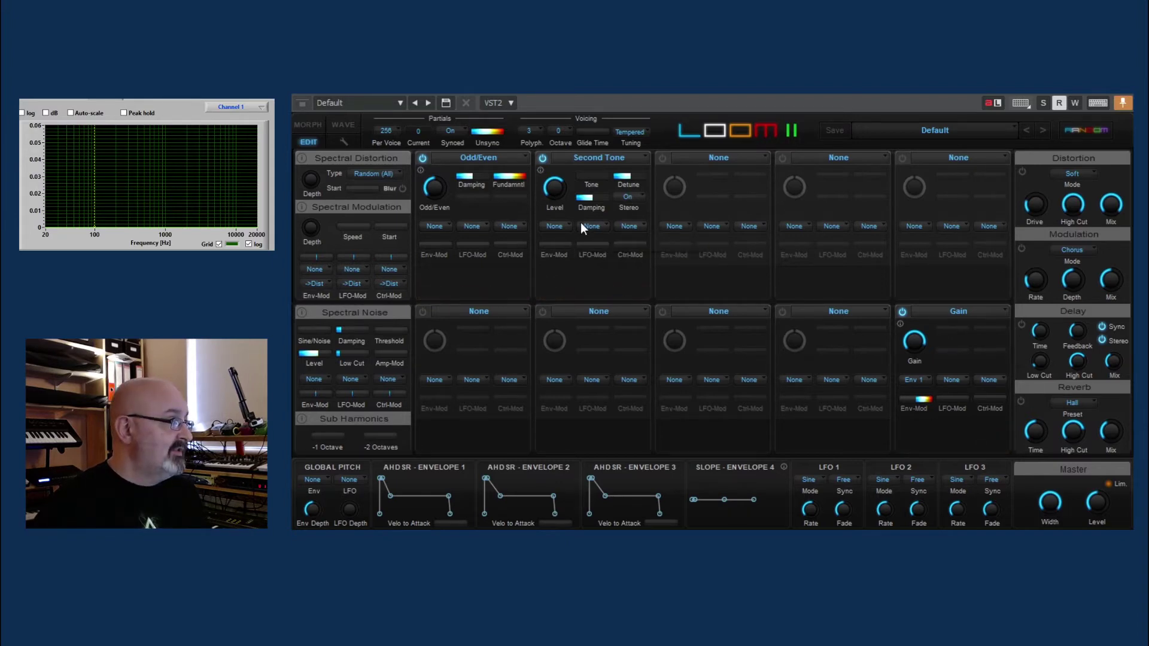
{"action": "mouse_move", "coordinate": [588, 196]}
{"action": "left_click_drag", "start_coordinate": [587, 196], "coordinate": [583, 199]}
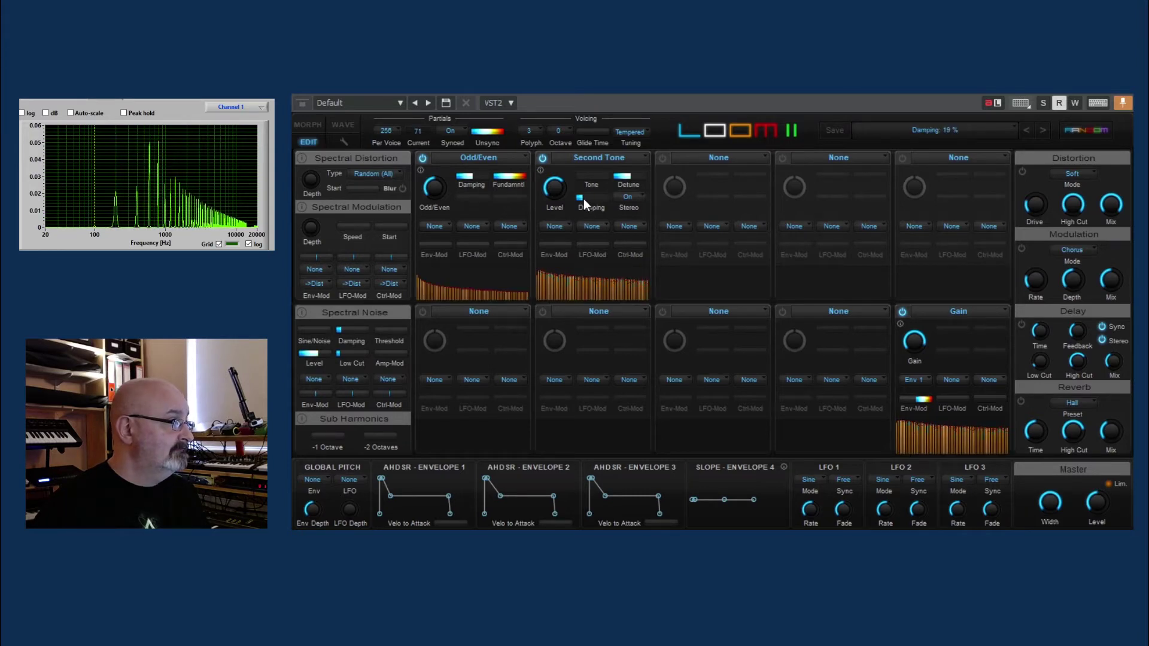
Step: Set the Env-Mod source to Env 2 for both Odd/Even and Second Tone
{"action": "left_click", "coordinate": [569, 227]}
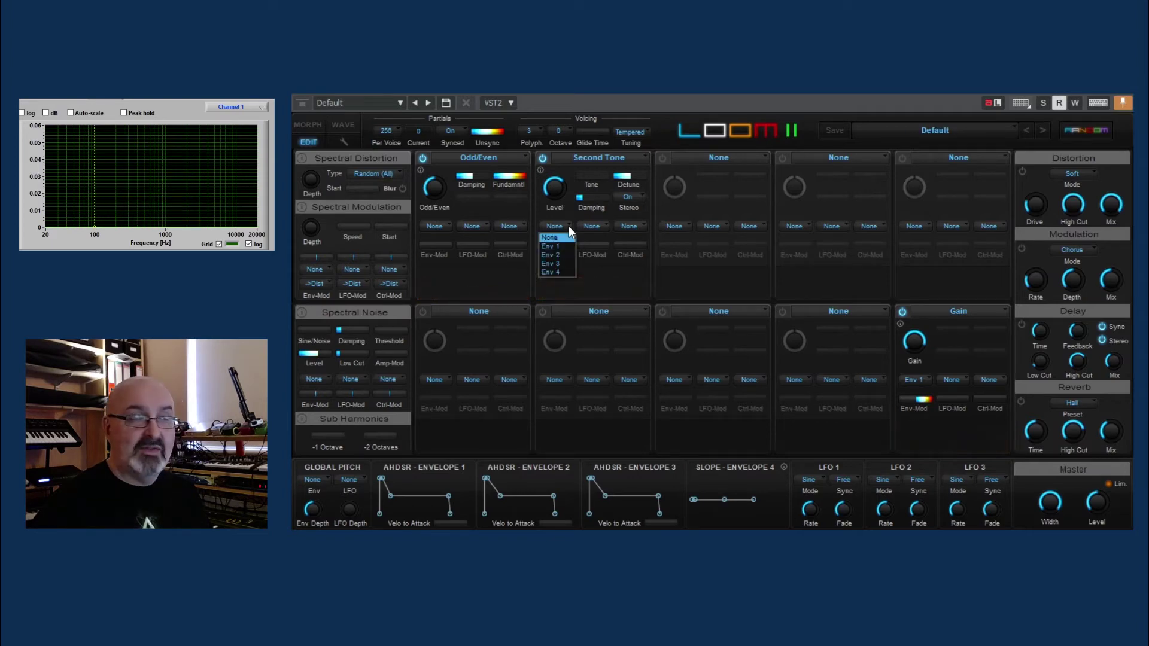
{"action": "left_click", "coordinate": [550, 255]}
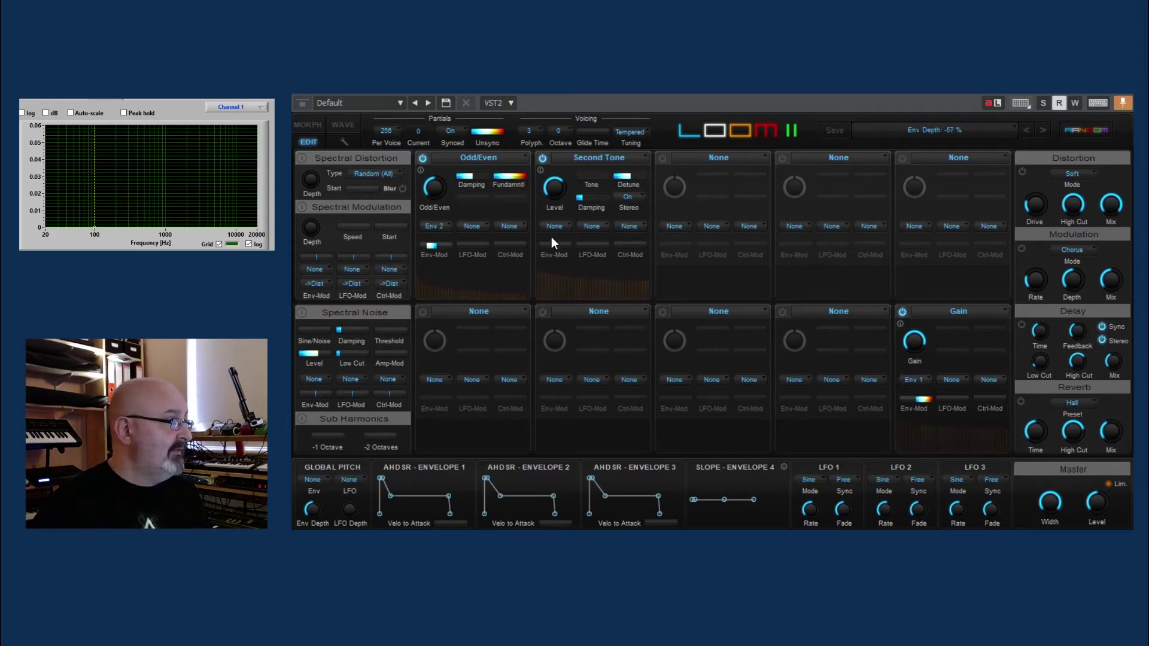
{"action": "left_click", "coordinate": [552, 230]}
{"action": "left_click", "coordinate": [551, 254]}
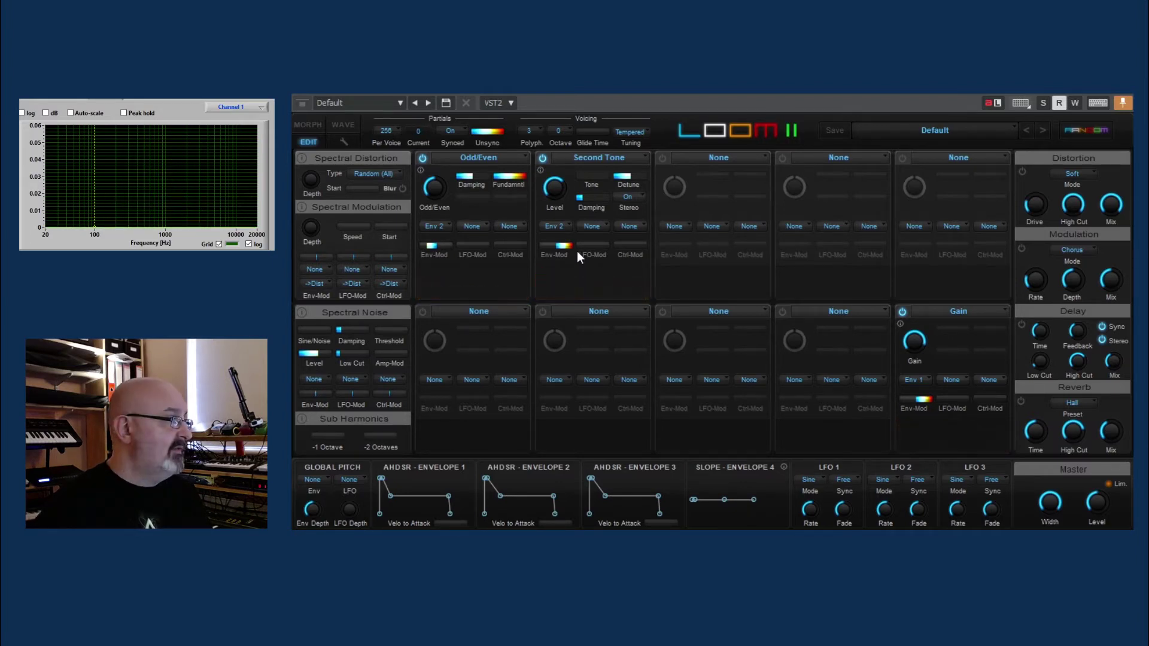
Step: Check the LFO-Mod and Ctrl-Mod lists, leaving Second Tone's controller unassigned
{"action": "left_click", "coordinate": [593, 226]}
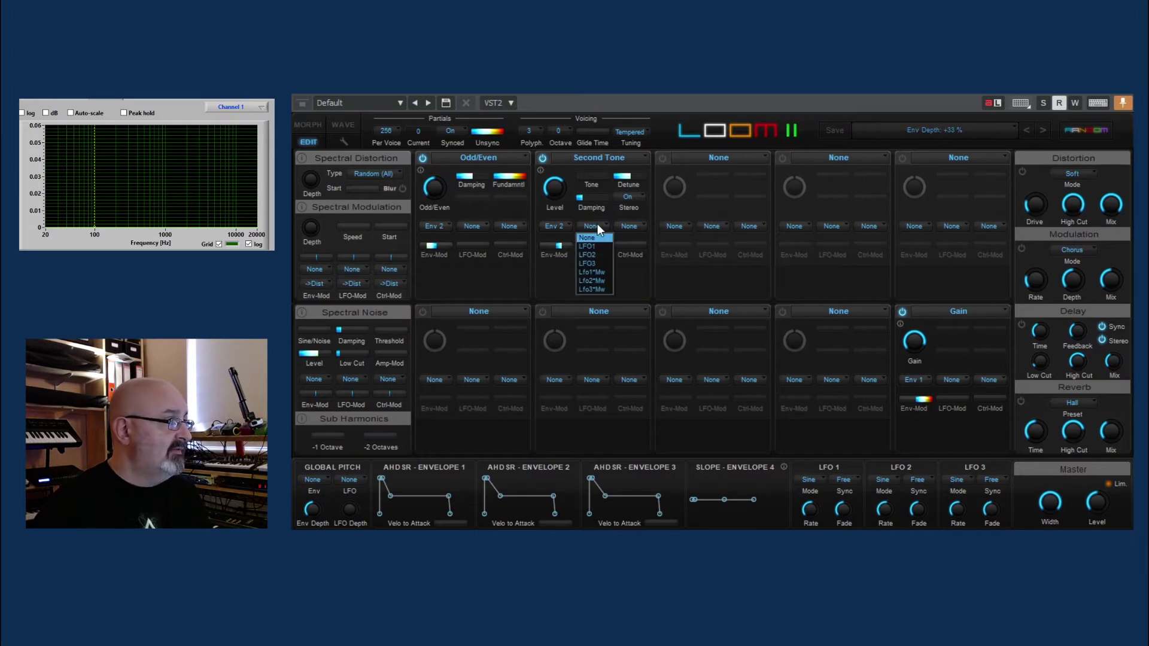
{"action": "left_click", "coordinate": [483, 226]}
{"action": "left_click", "coordinate": [631, 226]}
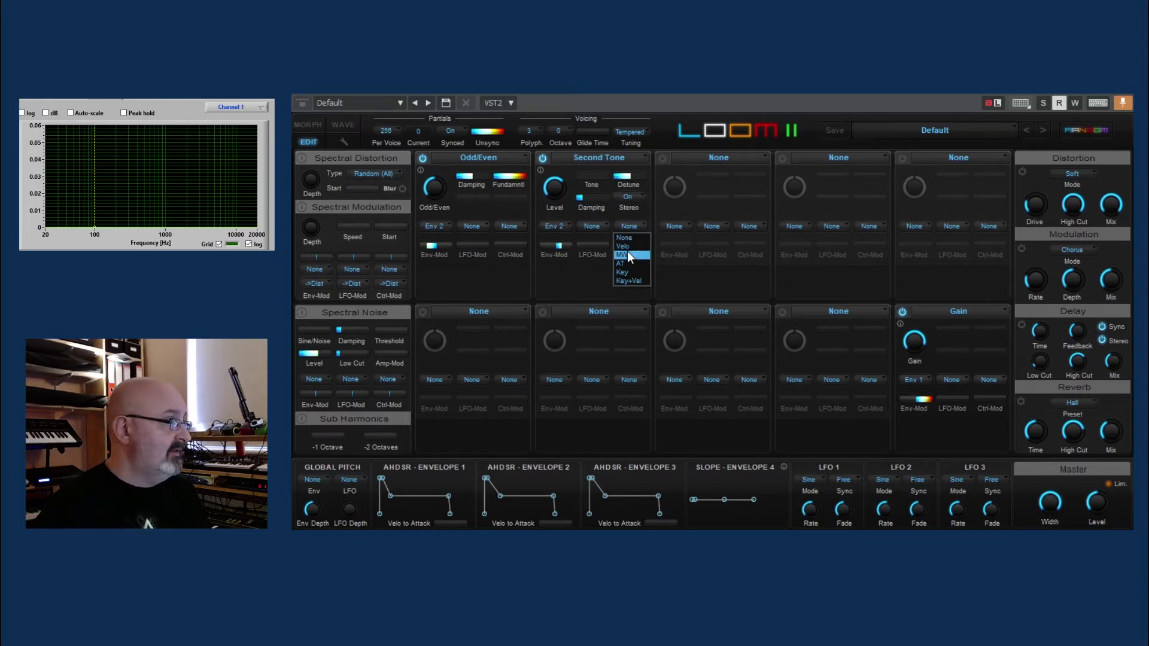
{"action": "left_click", "coordinate": [601, 232]}
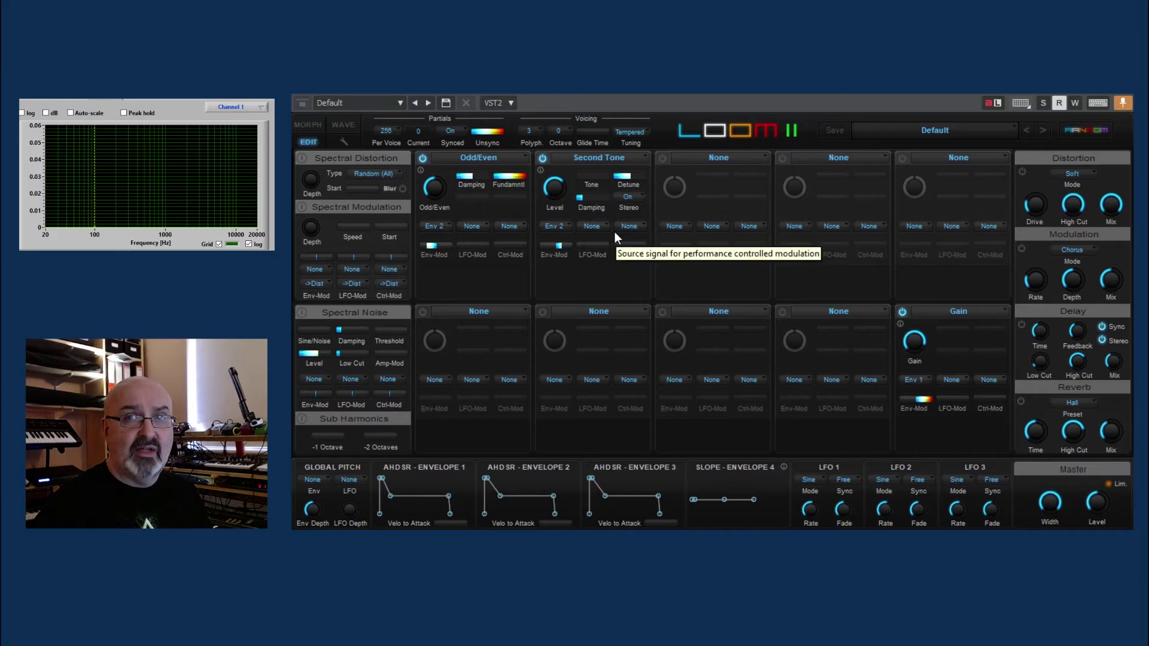
Step: Load Discrete into the third slot with depth 11 % and Random 74 %
{"action": "left_click", "coordinate": [718, 158]}
{"action": "mouse_move", "coordinate": [722, 179]}
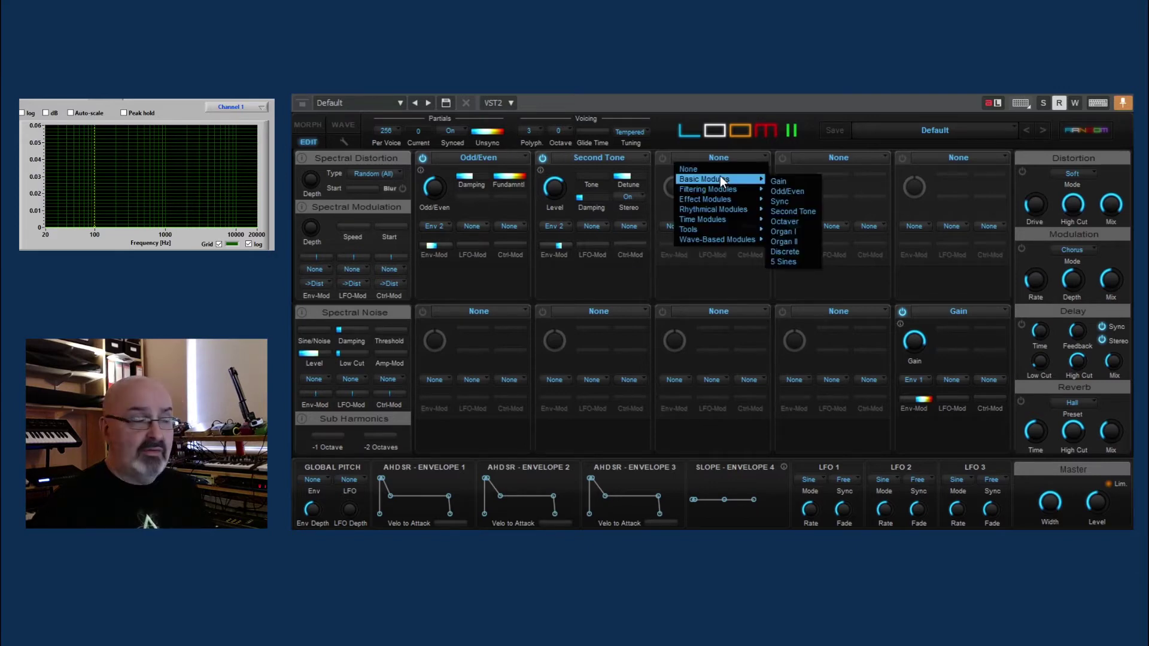
{"action": "left_click", "coordinate": [796, 249]}
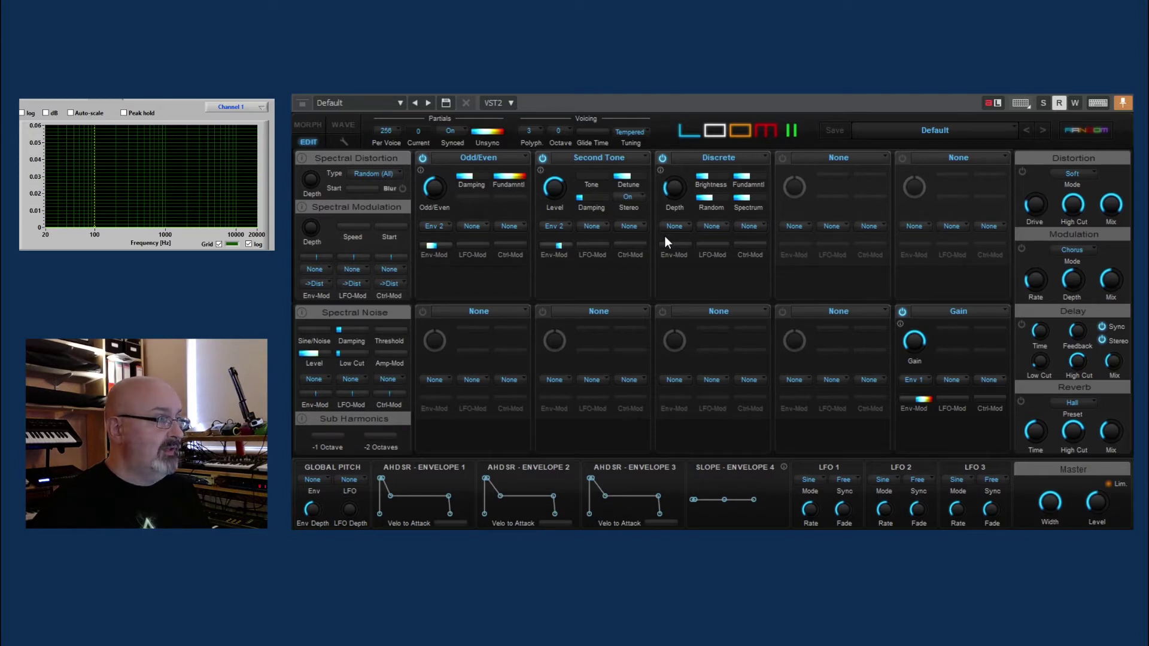
{"action": "left_click_drag", "start_coordinate": [673, 196], "coordinate": [680, 245]}
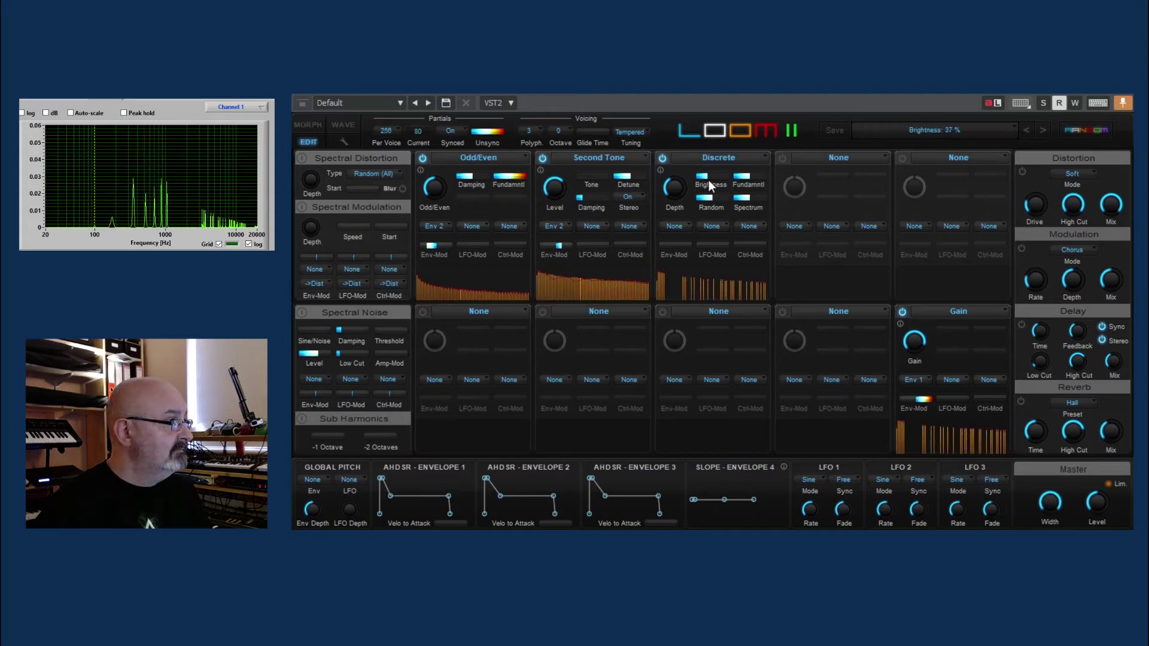
{"action": "left_click_drag", "start_coordinate": [710, 199], "coordinate": [718, 204]}
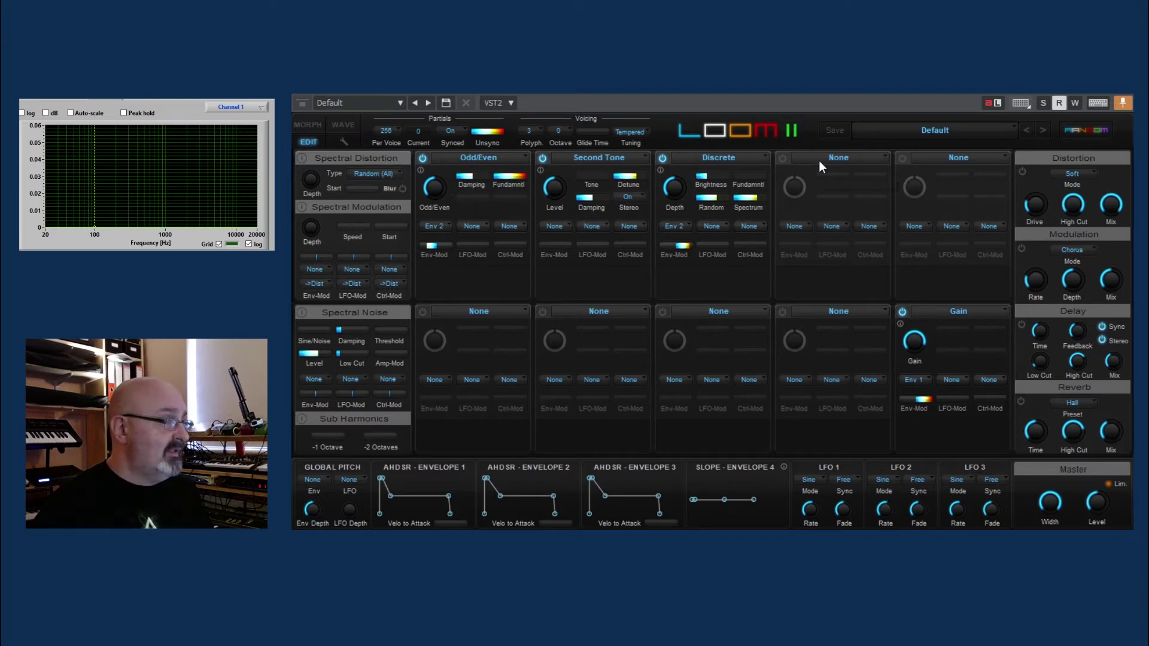
Step: Load a Moving Filter into the fourth slot, lowering its depth and raising its rate
{"action": "left_click", "coordinate": [820, 161]}
{"action": "mouse_move", "coordinate": [832, 193]}
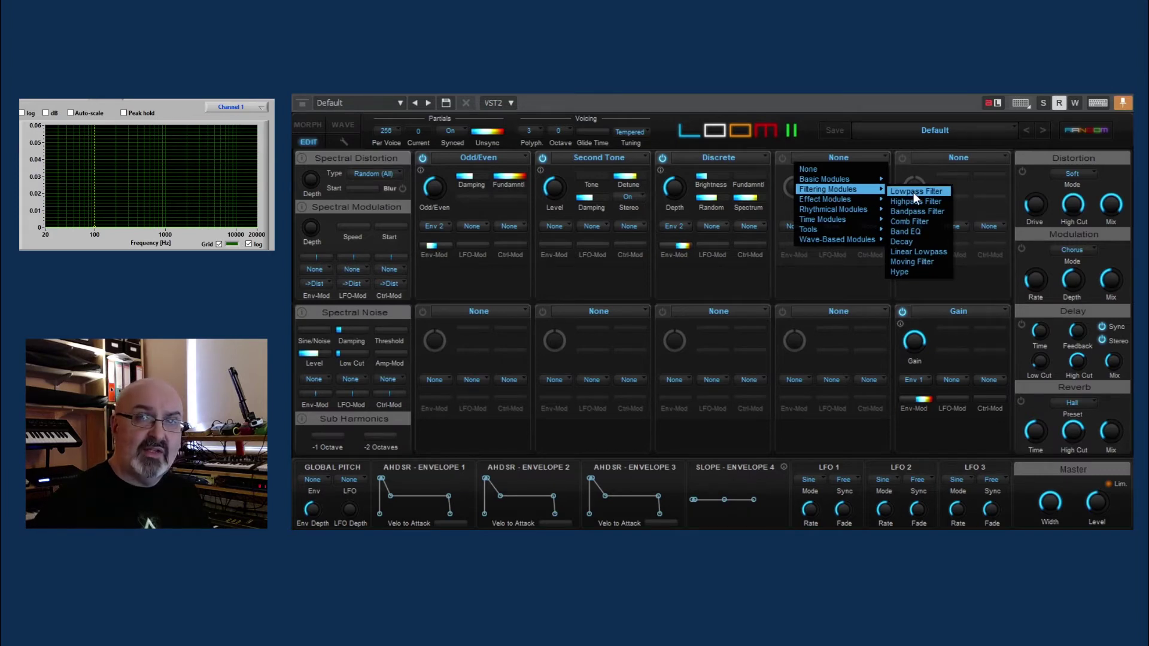
{"action": "left_click", "coordinate": [926, 261]}
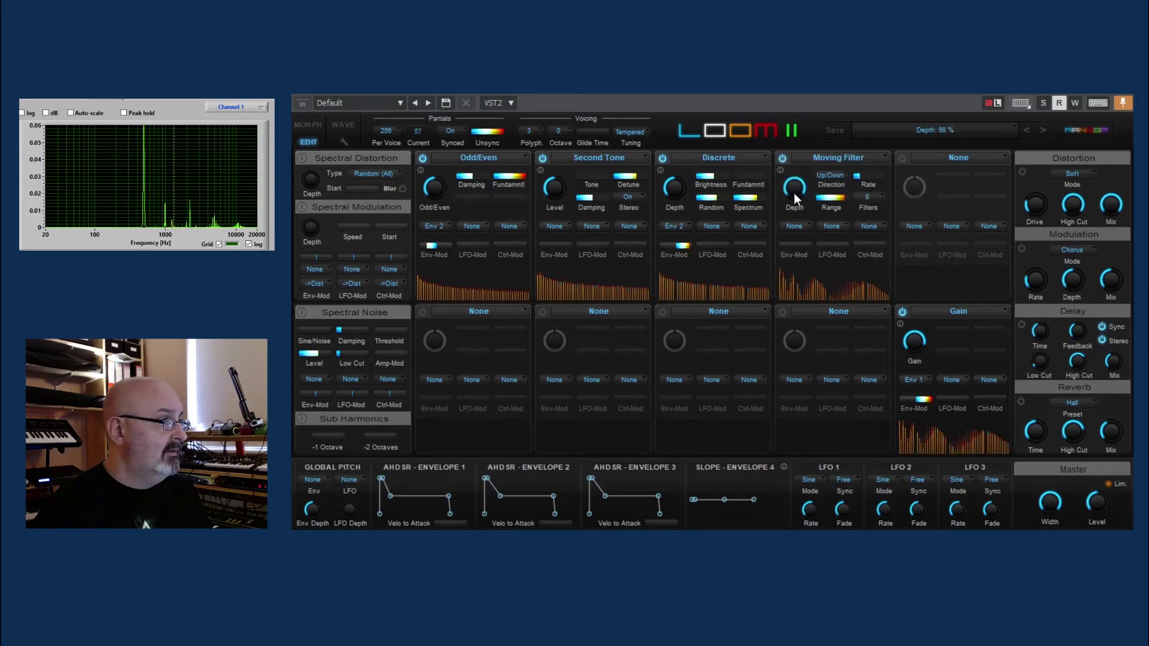
{"action": "left_click_drag", "start_coordinate": [793, 224], "coordinate": [799, 261]}
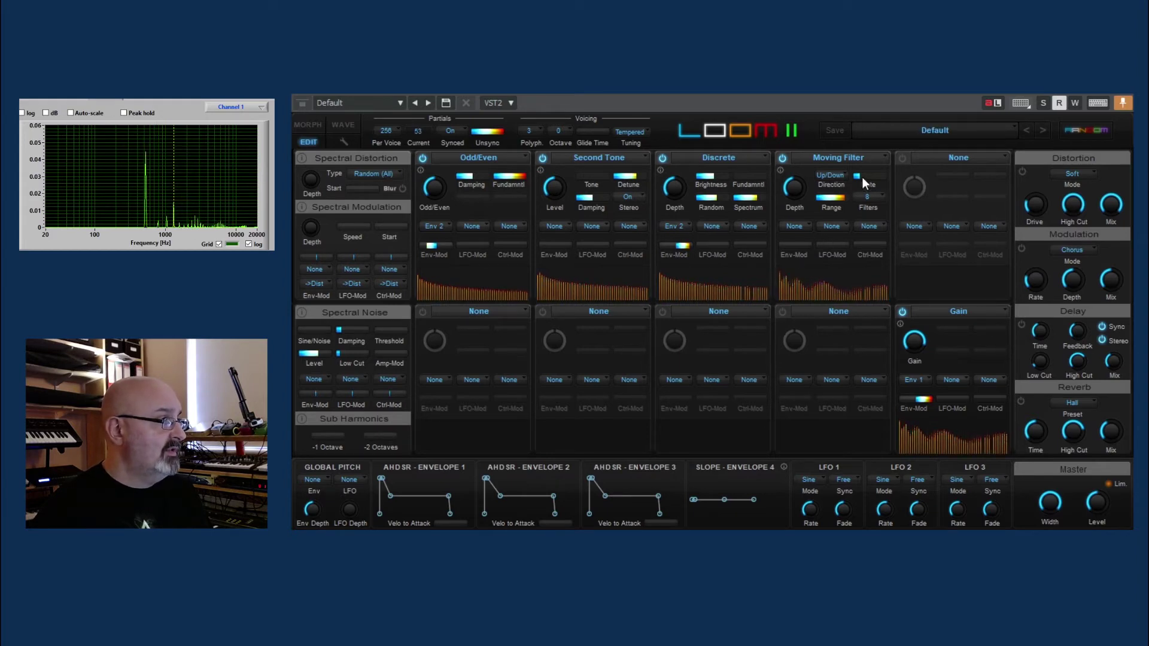
{"action": "mouse_move", "coordinate": [862, 176]}
{"action": "left_mouse_down"}
{"action": "mouse_move", "coordinate": [874, 181]}
{"action": "mouse_move", "coordinate": [861, 189]}
{"action": "left_mouse_up"}
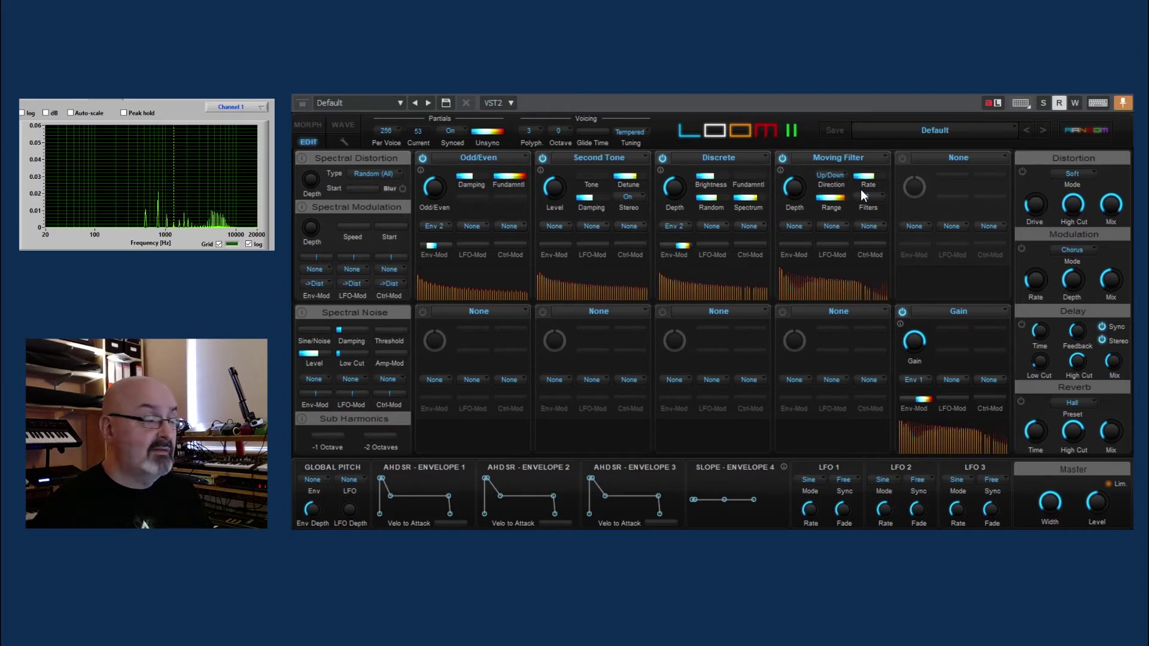
Step: Replace the fifth slot's Lowpass Filter with the Detuned effect module
{"action": "mouse_move", "coordinate": [880, 197]}
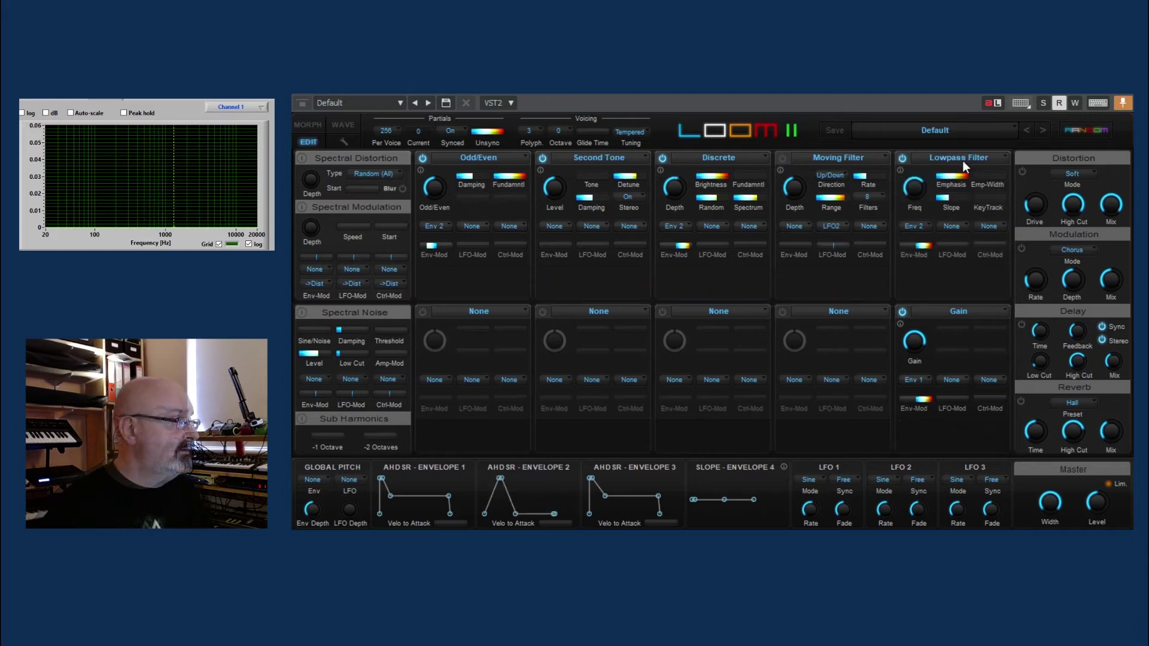
{"action": "left_click", "coordinate": [963, 160]}
{"action": "mouse_move", "coordinate": [969, 203]}
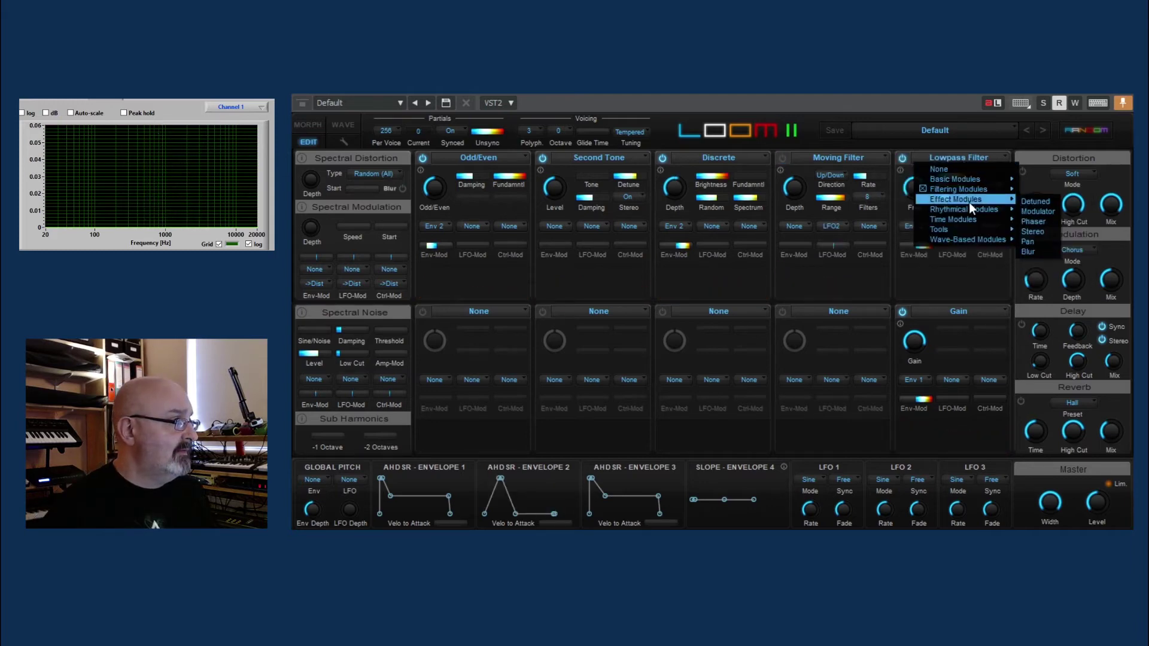
{"action": "left_click", "coordinate": [1040, 201]}
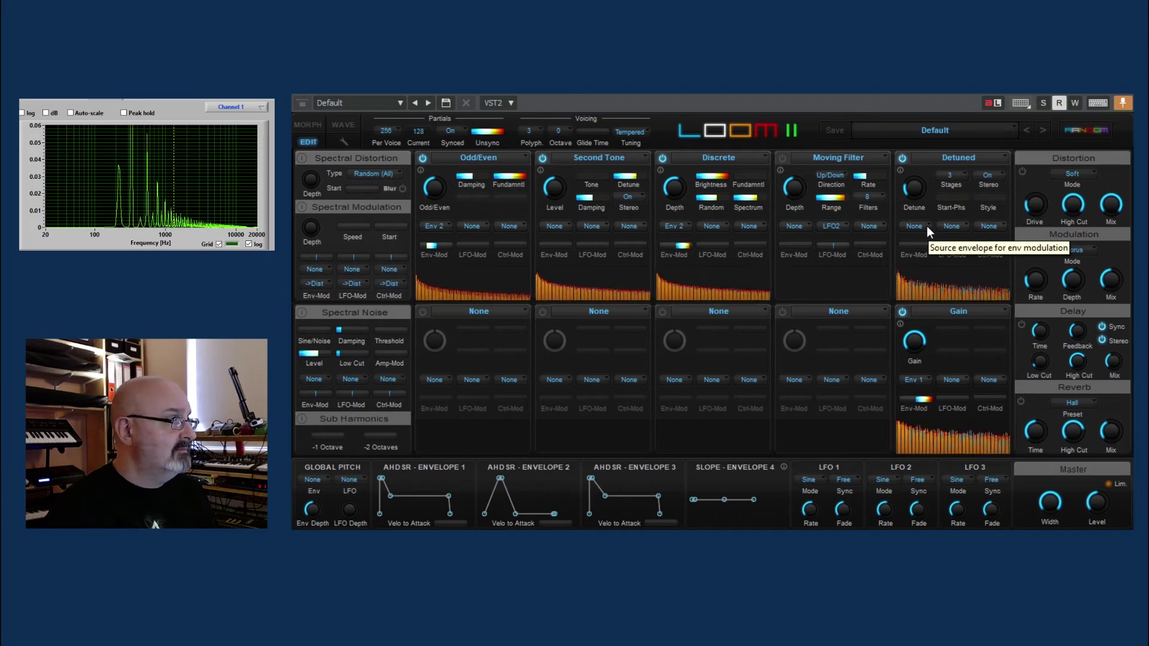
Step: Switch the Moving Filter module back on
{"action": "left_click", "coordinate": [782, 159]}
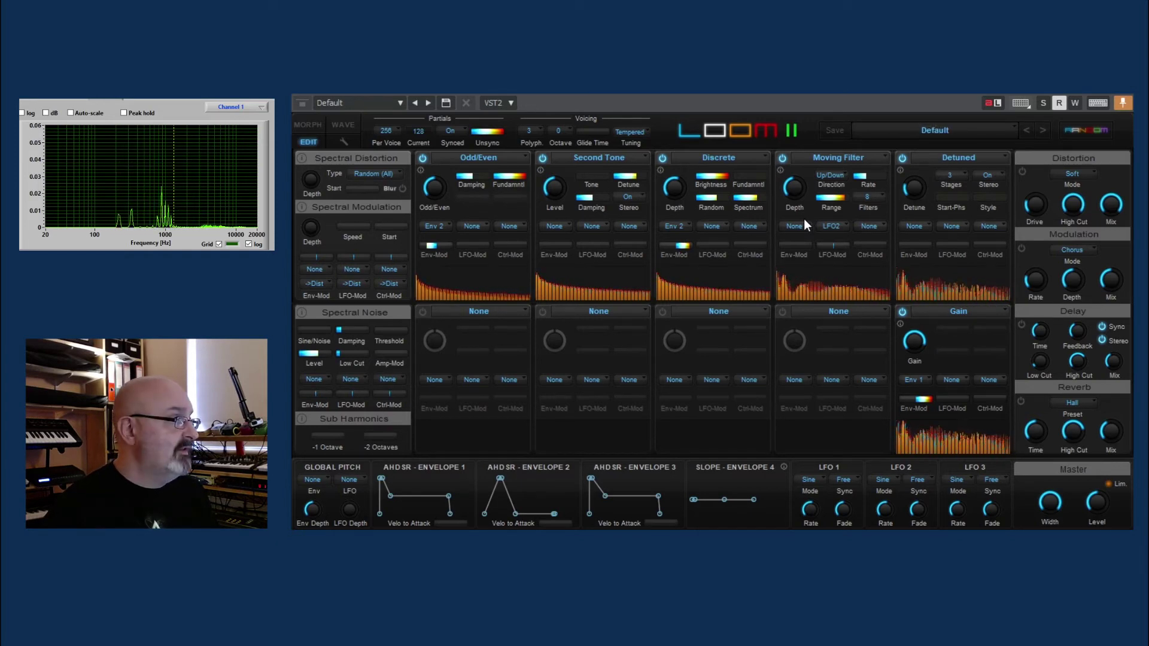
{"action": "mouse_move", "coordinate": [865, 178]}
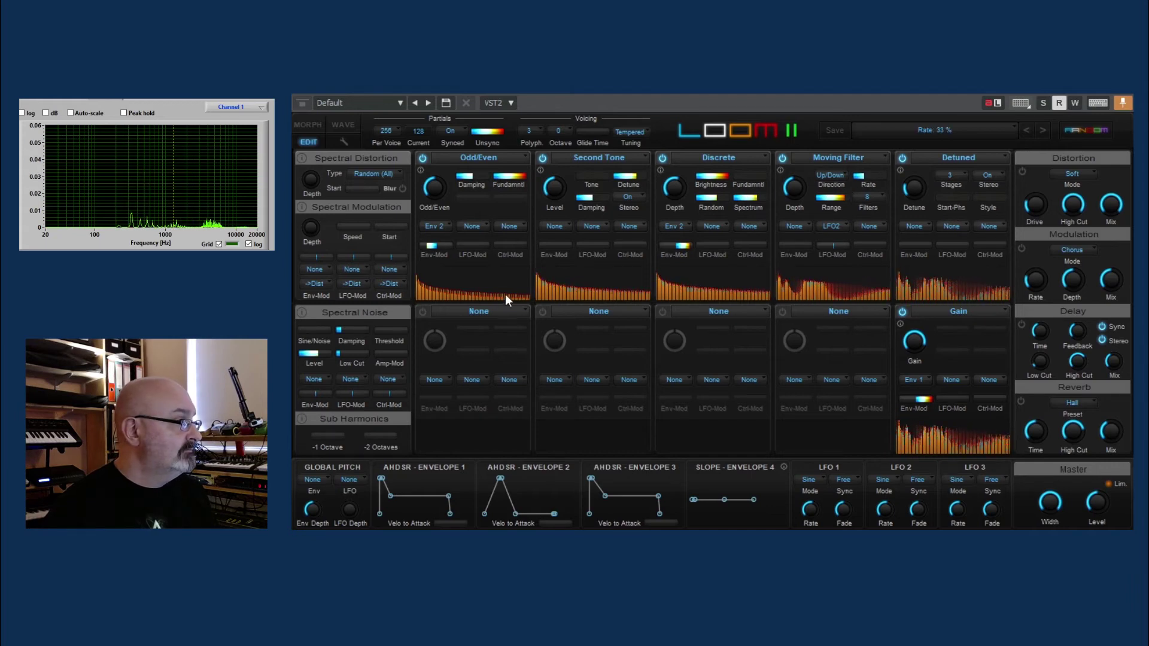
{"action": "left_click", "coordinate": [490, 310]}
Step: Load a Moving Filter and a Phaser into the first two second-row slots, then disable Delay
{"action": "mouse_move", "coordinate": [487, 339]}
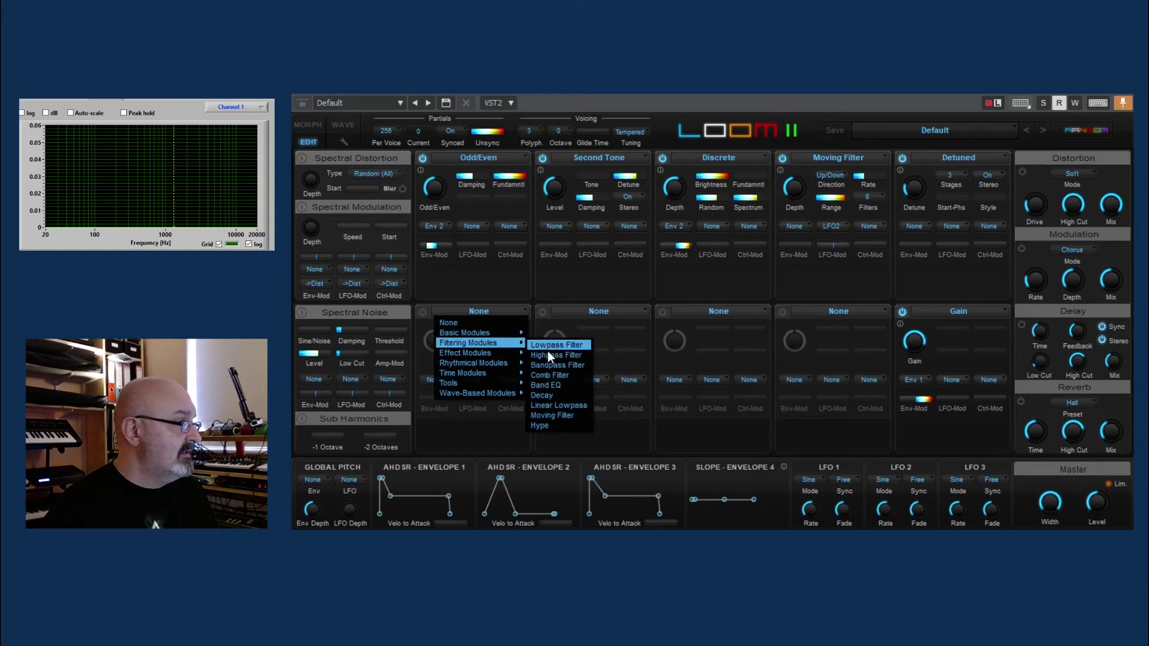
{"action": "left_click", "coordinate": [561, 414]}
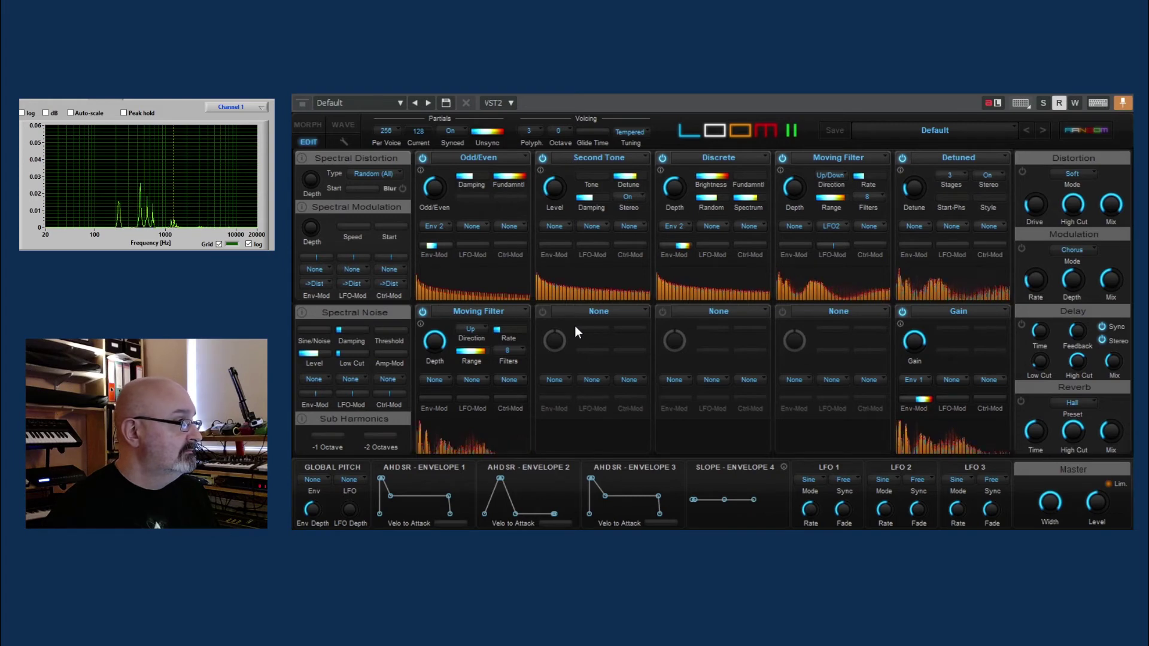
{"action": "left_click", "coordinate": [559, 312]}
{"action": "mouse_move", "coordinate": [598, 353]}
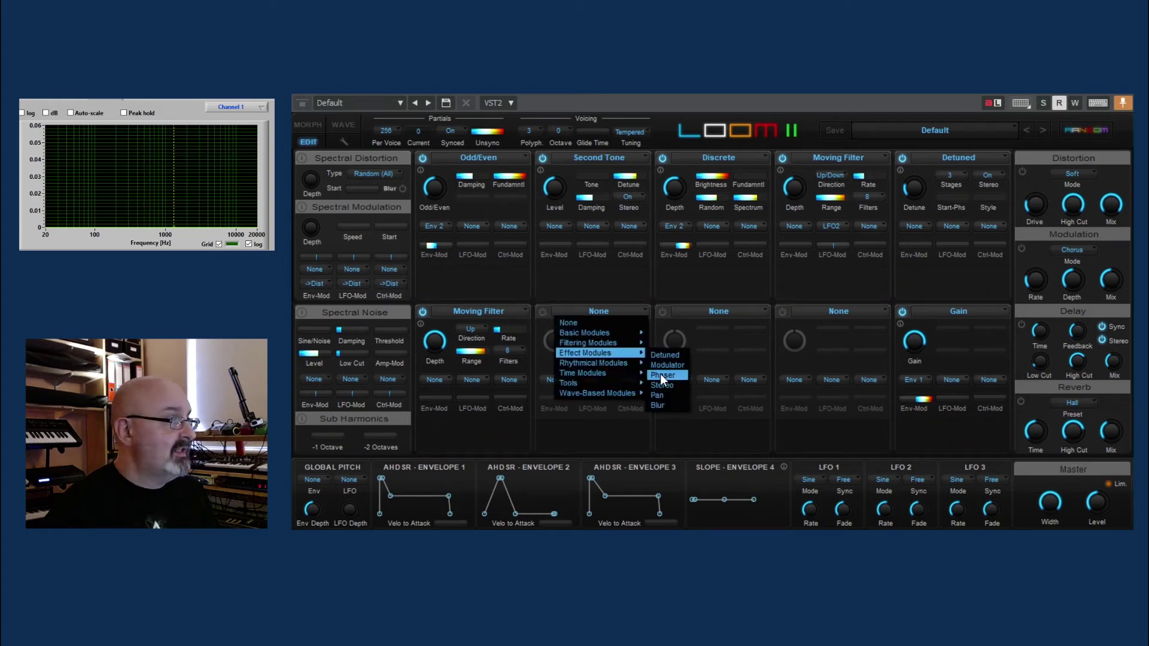
{"action": "left_click", "coordinate": [659, 375]}
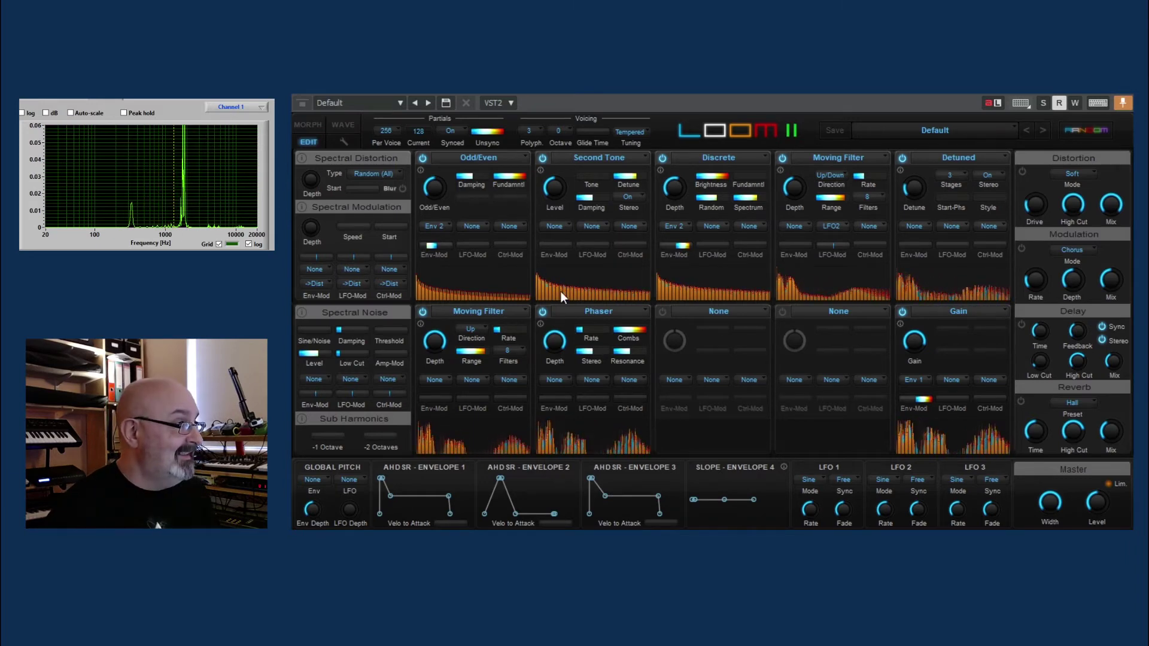
{"action": "left_click", "coordinate": [1022, 325]}
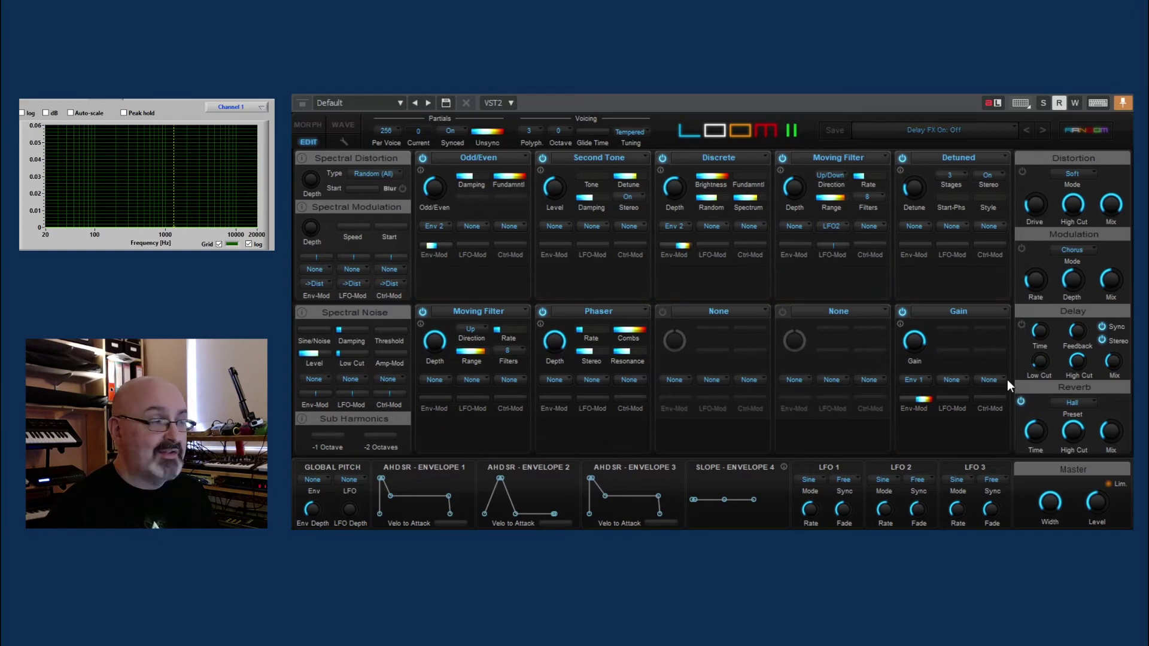
Step: Swap the Phaser for a Phrase module and try the Cmplx 4 pattern
{"action": "left_click", "coordinate": [599, 311]}
{"action": "mouse_move", "coordinate": [612, 364]}
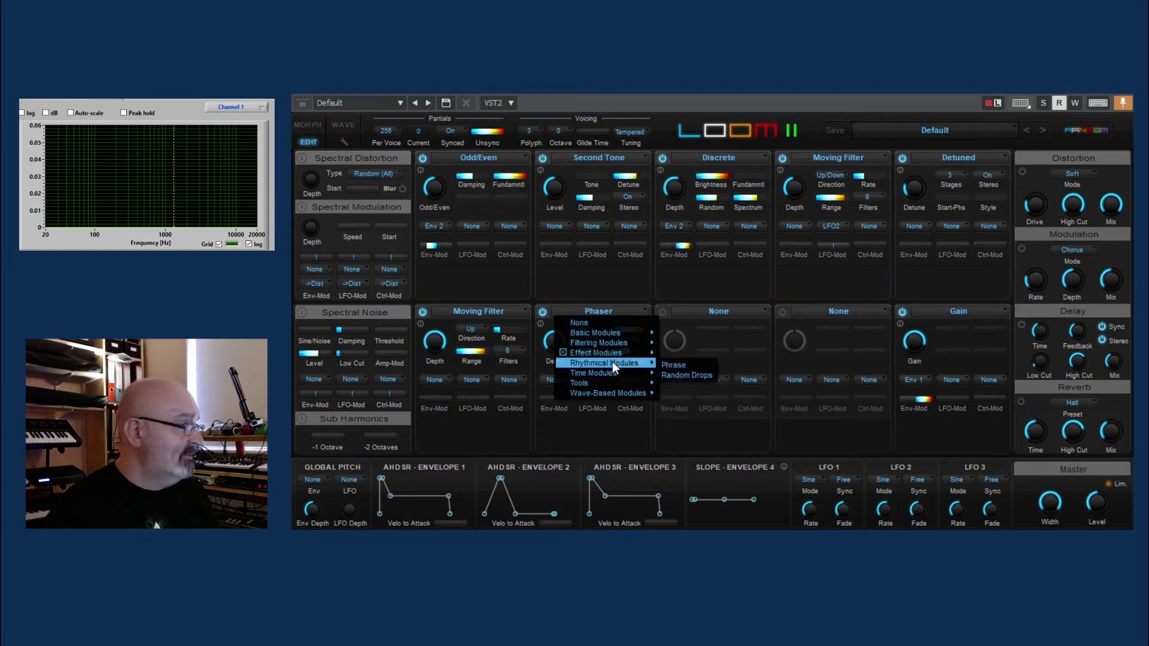
{"action": "left_click", "coordinate": [674, 366]}
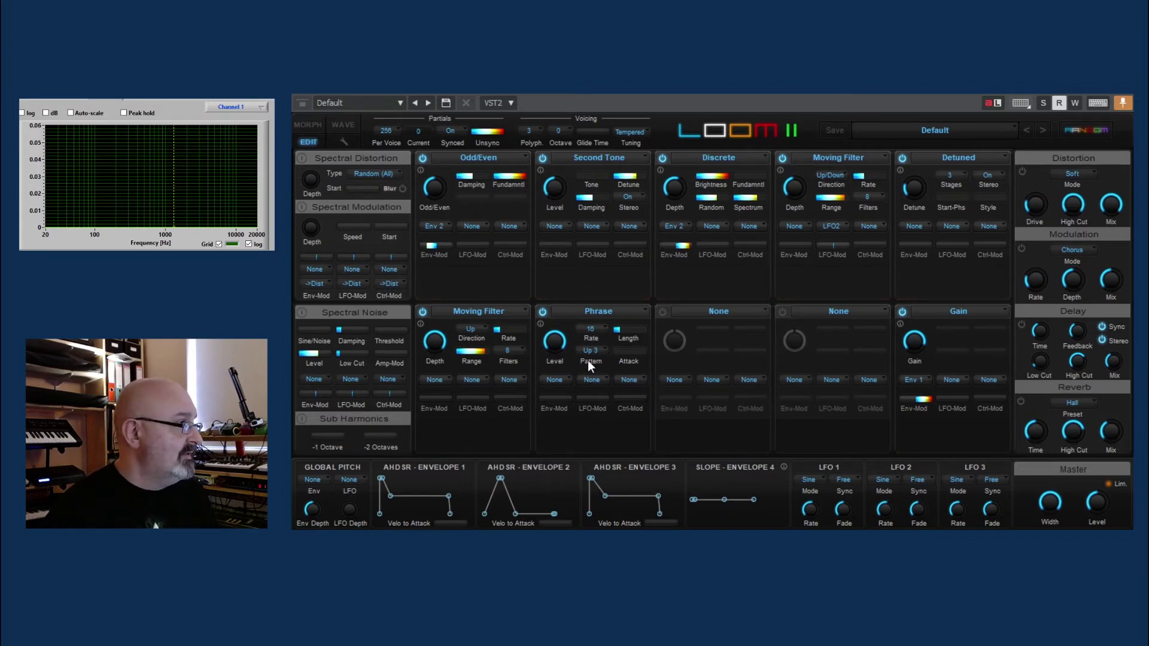
{"action": "left_click_drag", "start_coordinate": [588, 361], "coordinate": [587, 354]}
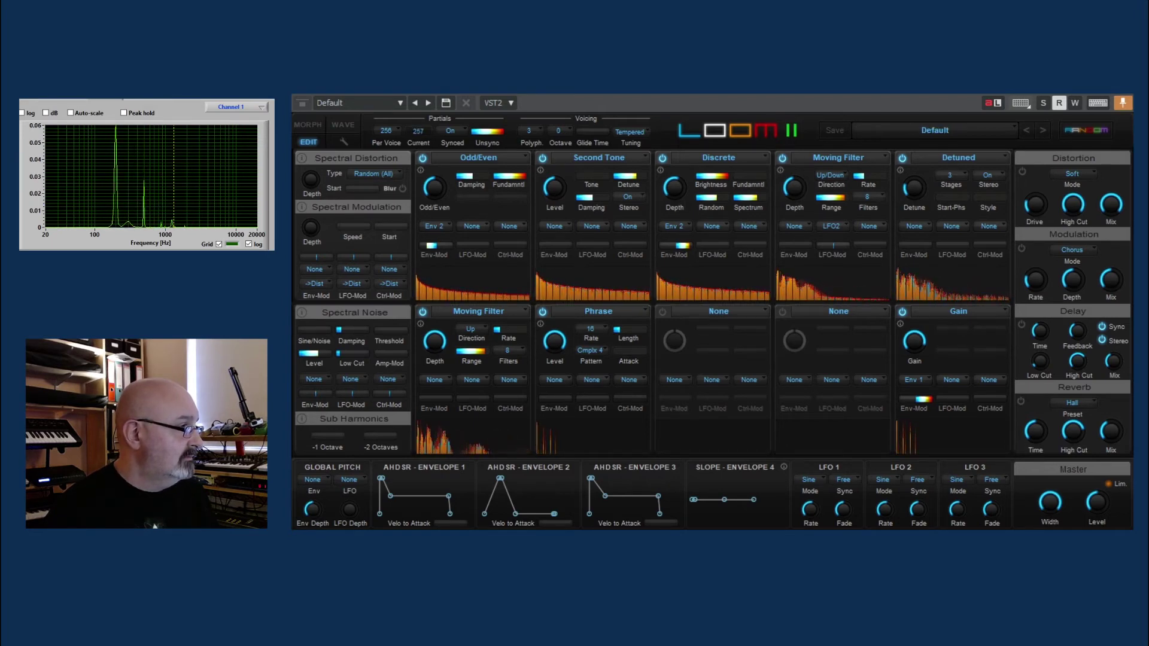
Step: Replace Phrase with Random Drops and lower its Depth to 26%
{"action": "left_click", "coordinate": [684, 377]}
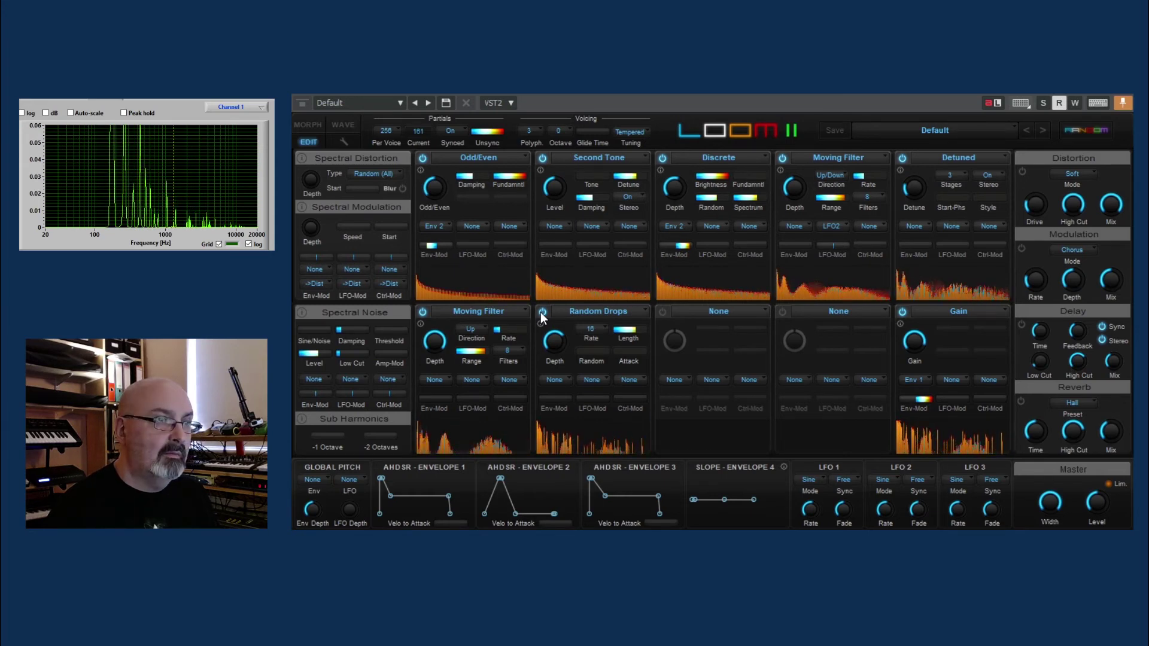
{"action": "left_click_drag", "start_coordinate": [555, 340], "coordinate": [559, 393]}
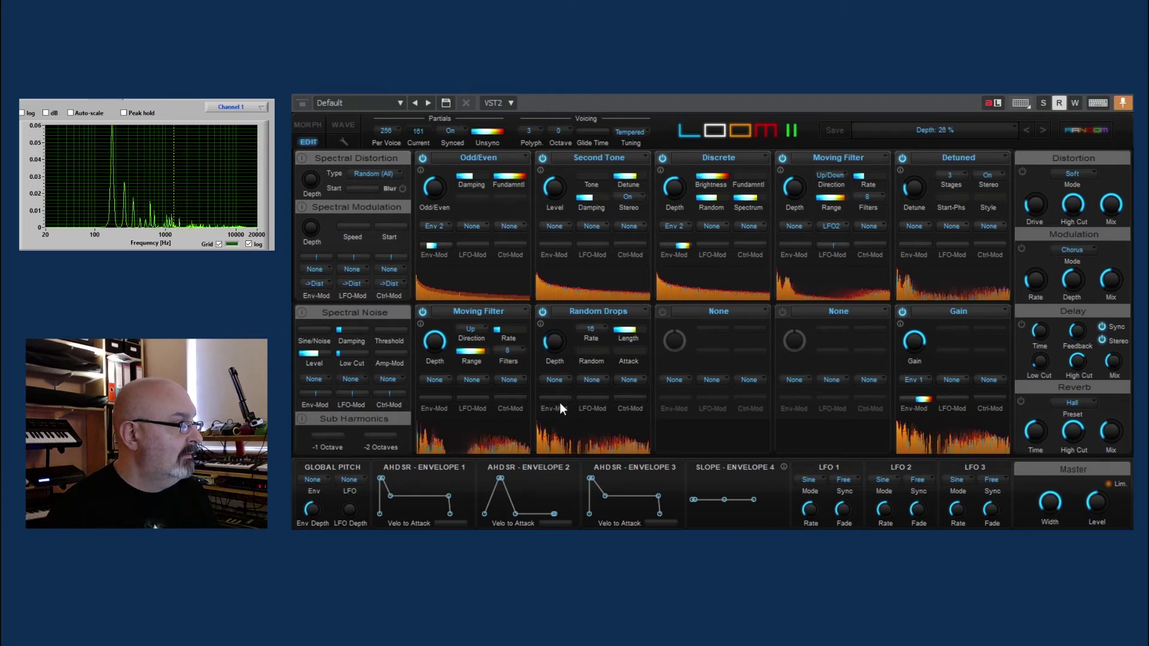
{"action": "left_click", "coordinate": [719, 311]}
{"action": "mouse_move", "coordinate": [709, 372]}
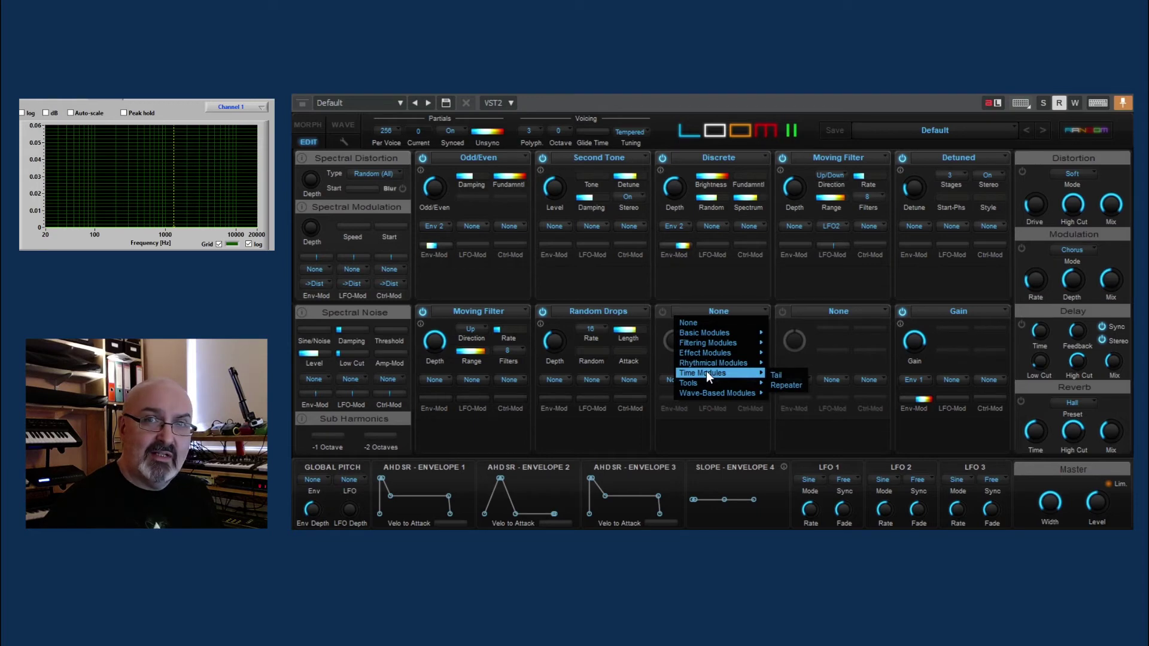
Step: Choose Time Modules > Tail for the empty slot following Random Drops
{"action": "left_click", "coordinate": [776, 376]}
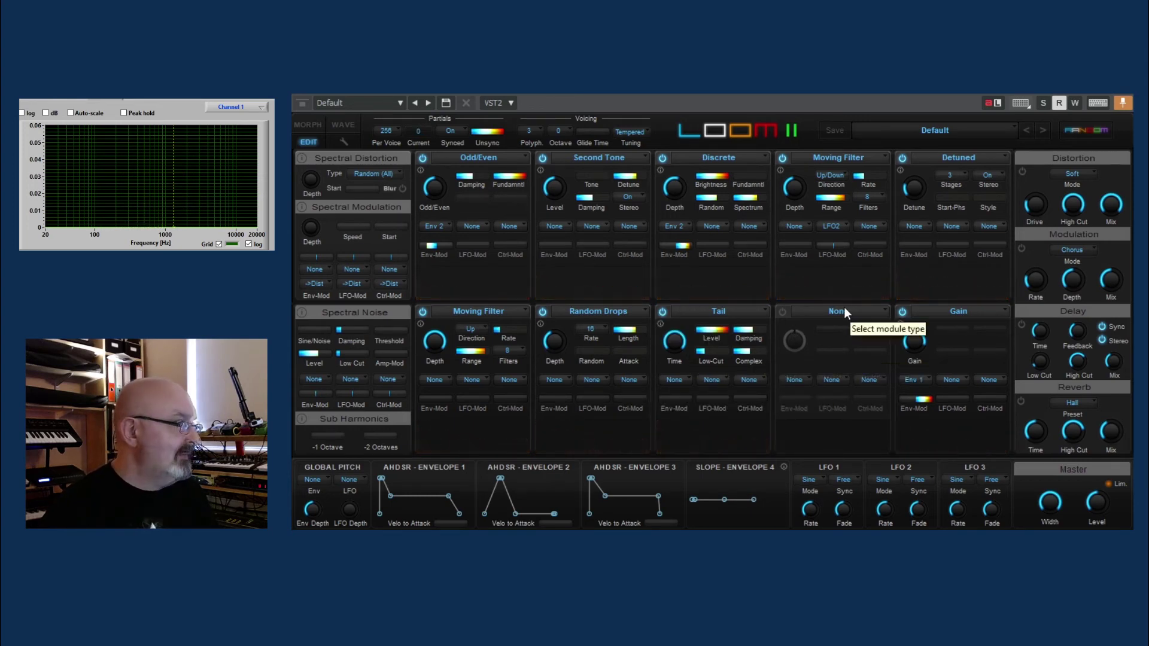
Step: Fill the last empty slot before Gain with a Tools > Discrete Adder module
{"action": "left_click", "coordinate": [818, 310]}
{"action": "mouse_move", "coordinate": [837, 384]}
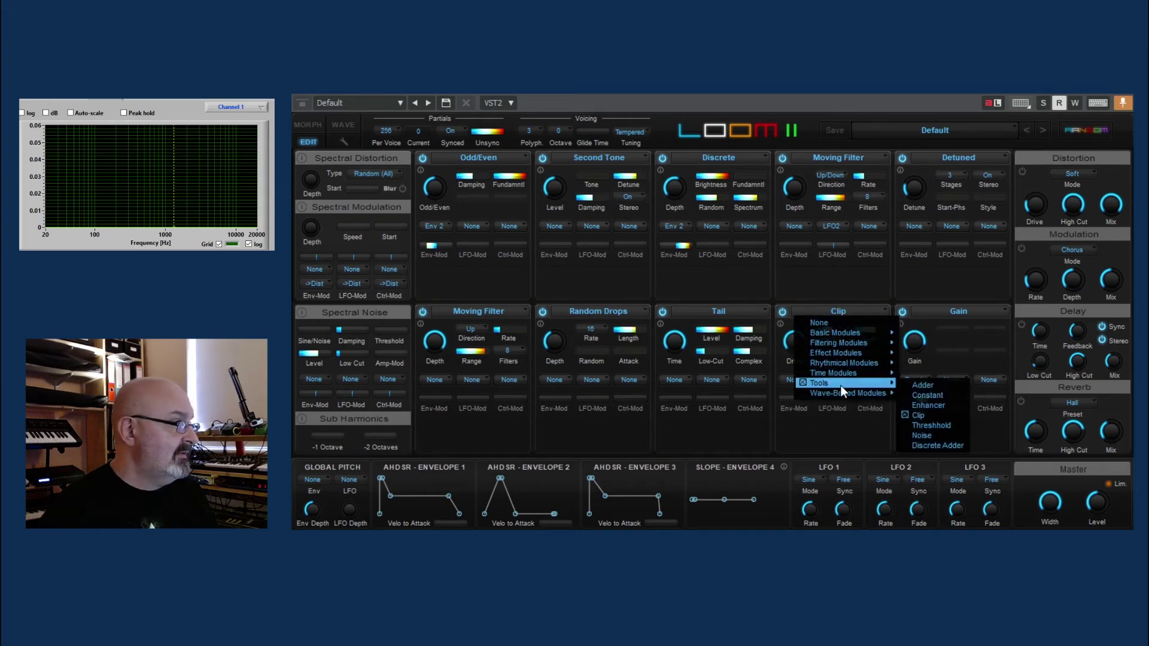
{"action": "left_click", "coordinate": [935, 386]}
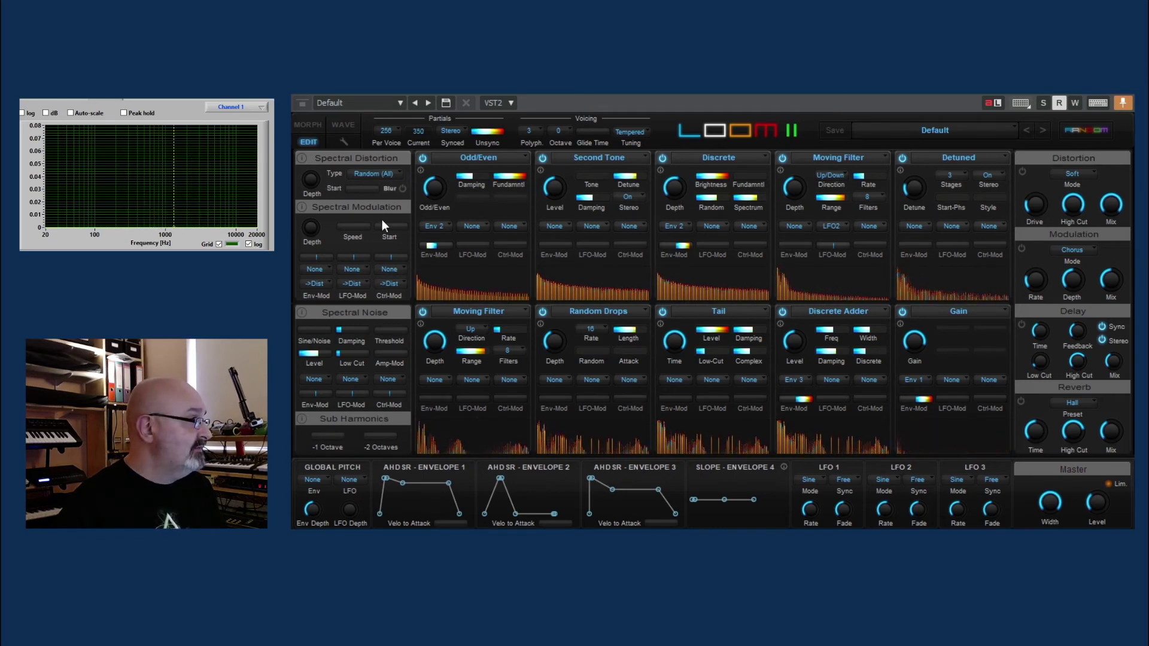
Step: Change the Spectral Distortion type from Random (All) to To Every 5th
{"action": "left_click", "coordinate": [374, 174]}
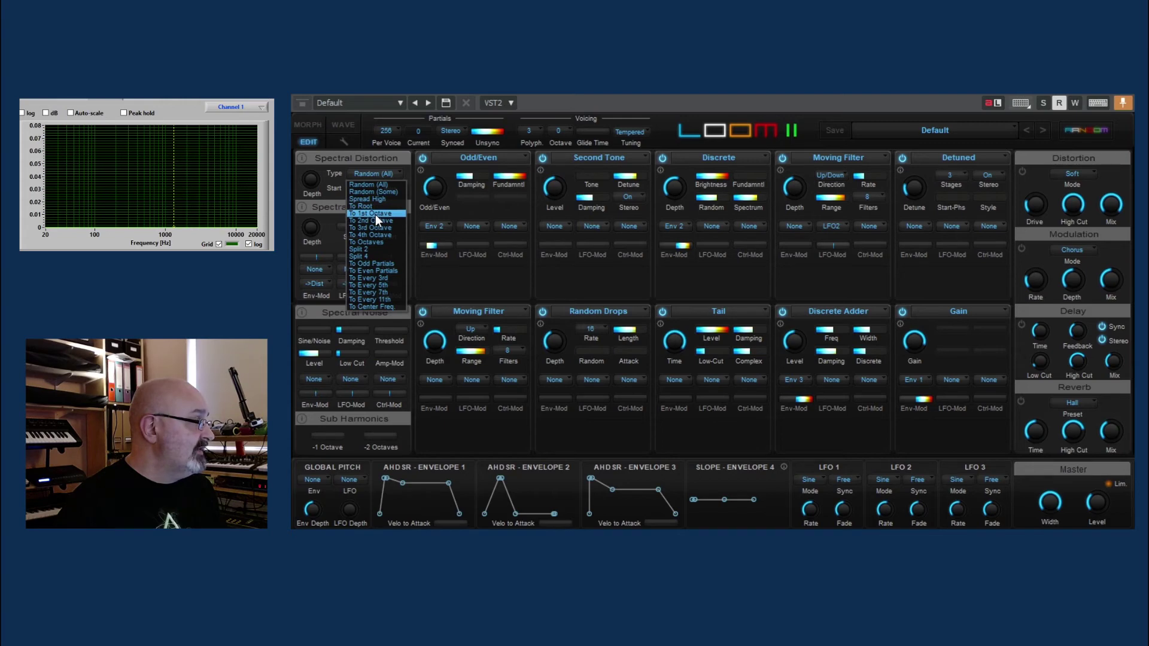
{"action": "left_click", "coordinate": [362, 185]}
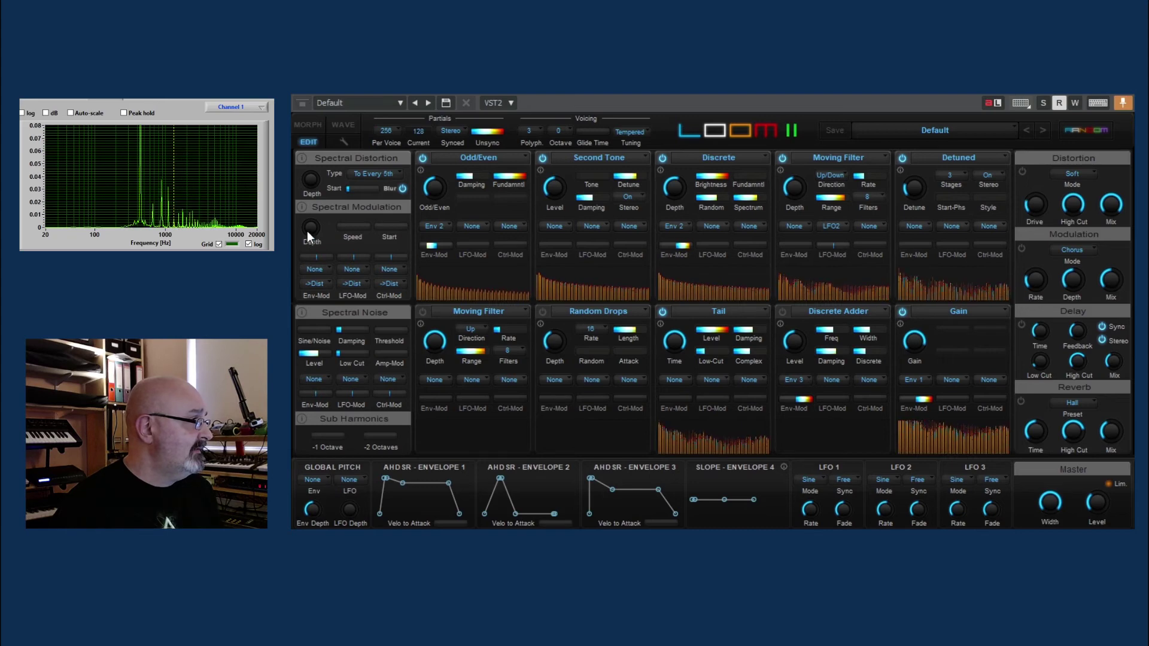
Step: Set Spectral Modulation Depth to 72%, Speed to about 55% and Start to 12%
{"action": "left_click_drag", "start_coordinate": [300, 209], "coordinate": [293, 166]}
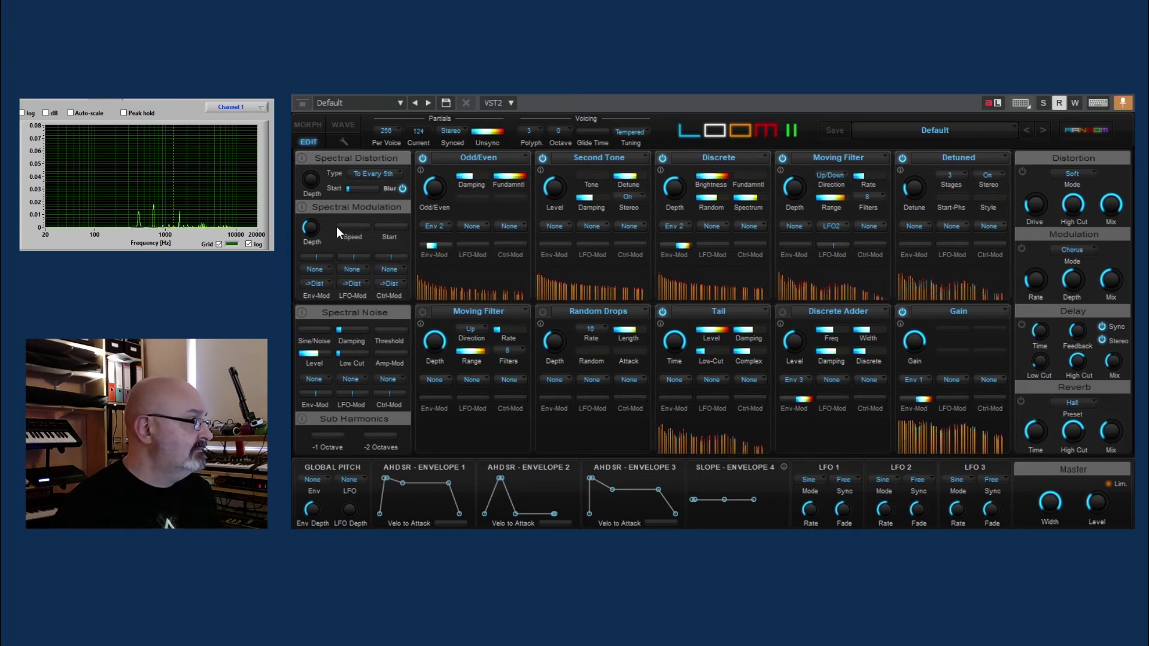
{"action": "left_click_drag", "start_coordinate": [337, 226], "coordinate": [357, 225]}
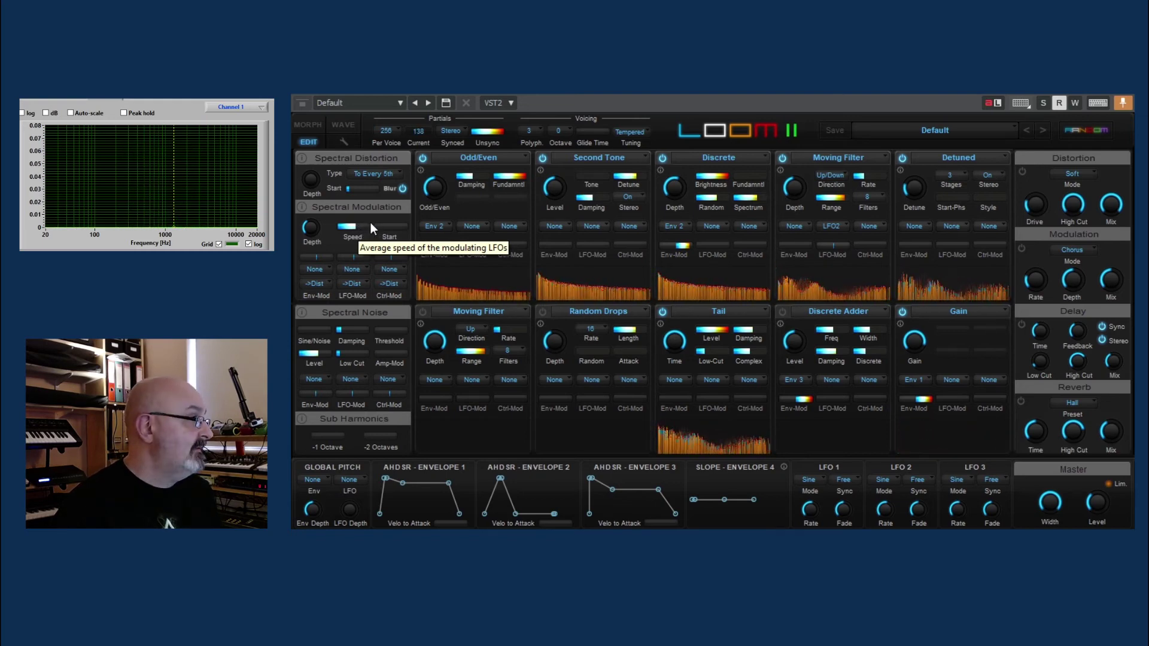
{"action": "left_click", "coordinate": [384, 227]}
{"action": "left_click_drag", "start_coordinate": [391, 229], "coordinate": [381, 229]}
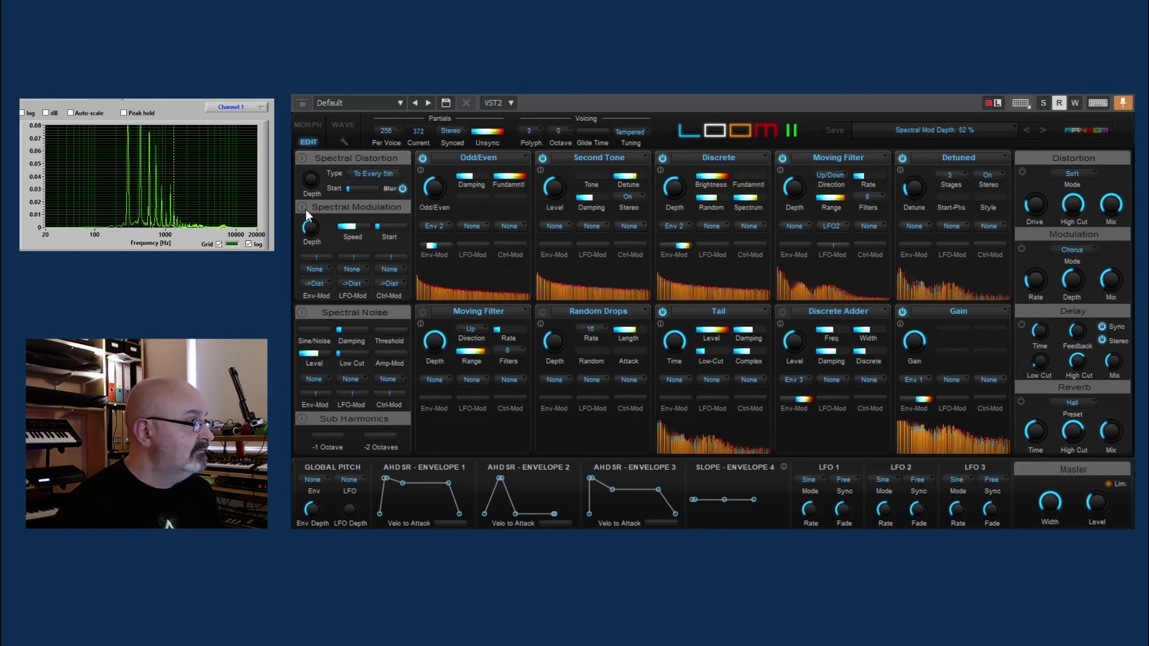
{"action": "left_click_drag", "start_coordinate": [308, 193], "coordinate": [308, 184]}
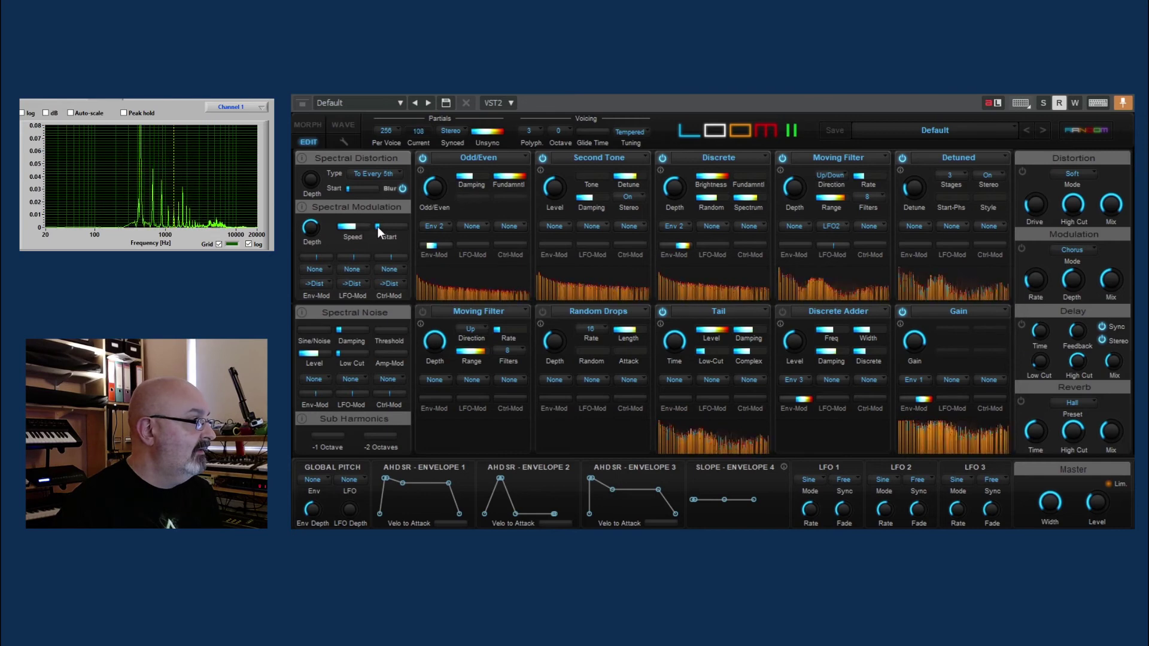
{"action": "left_click_drag", "start_coordinate": [378, 227], "coordinate": [376, 228]}
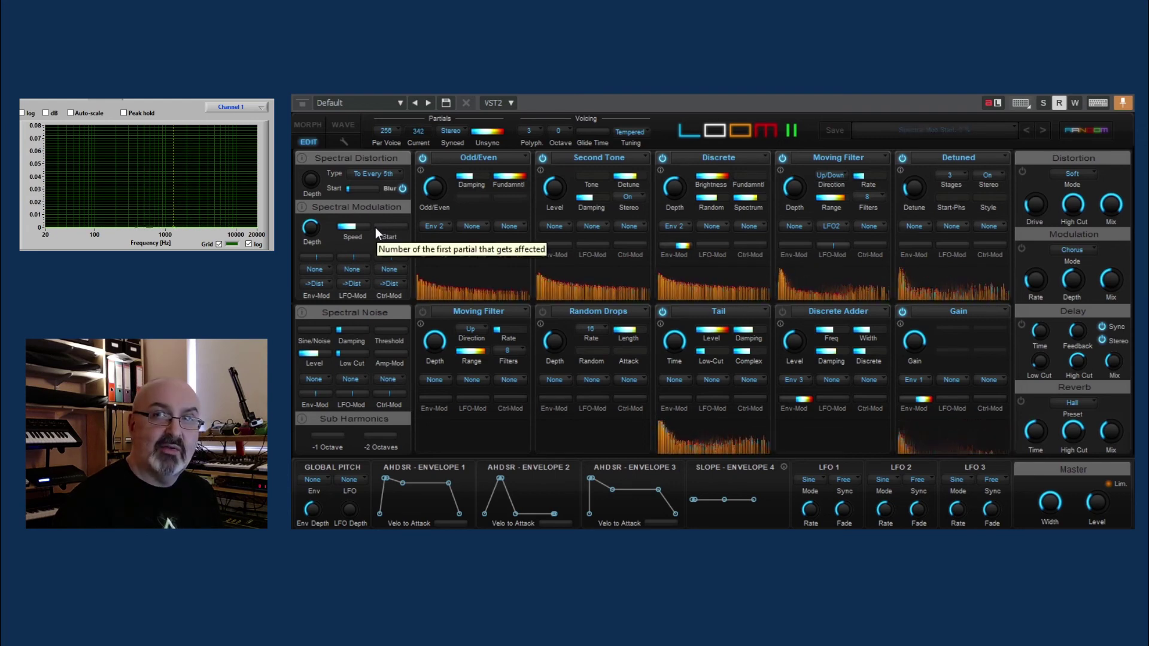
{"action": "left_click_drag", "start_coordinate": [379, 225], "coordinate": [380, 225]}
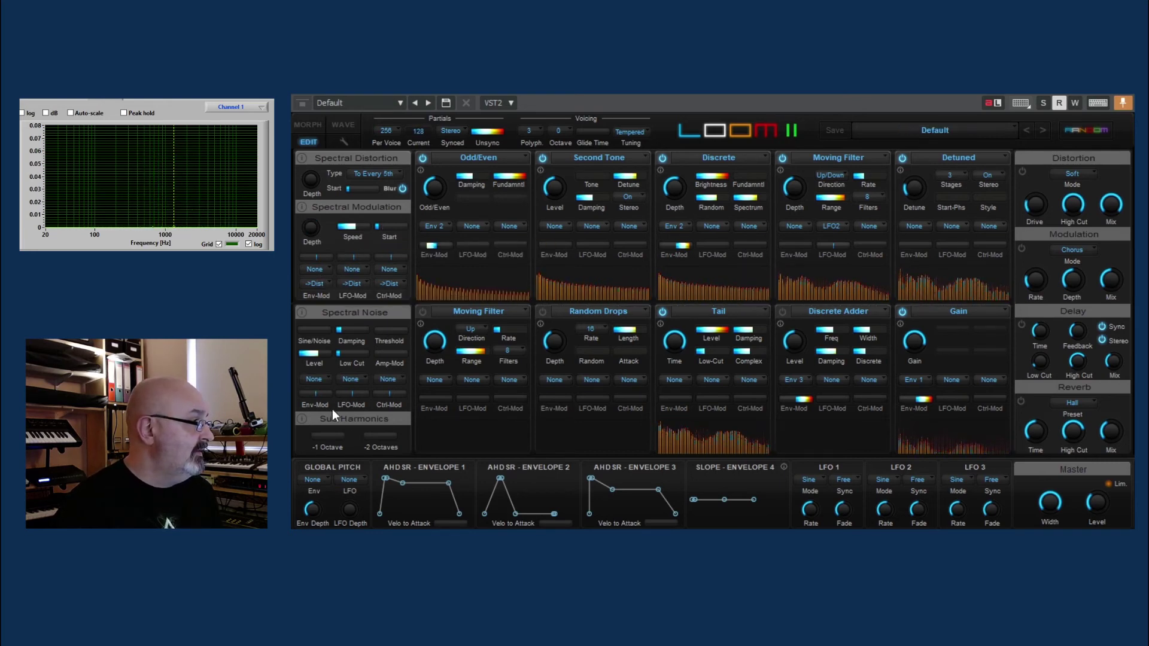
Step: Bring in Spectral Noise, settle Damping around 26% and lower Threshold to 21%
{"action": "left_click", "coordinate": [307, 329]}
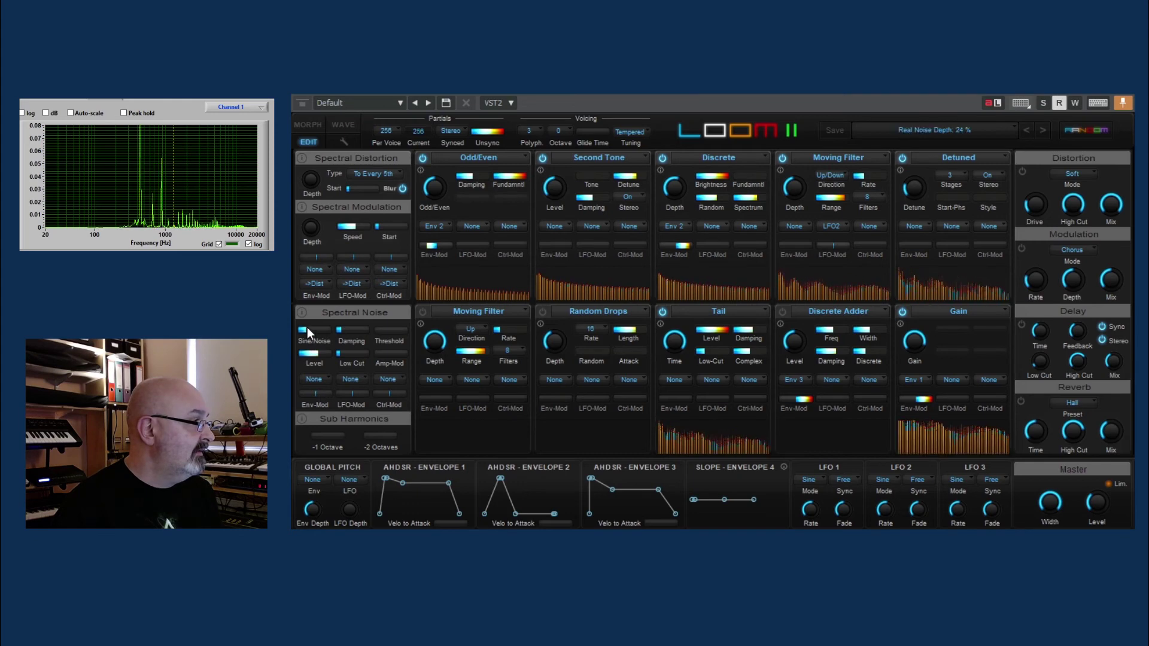
{"action": "left_click_drag", "start_coordinate": [311, 328], "coordinate": [312, 328]}
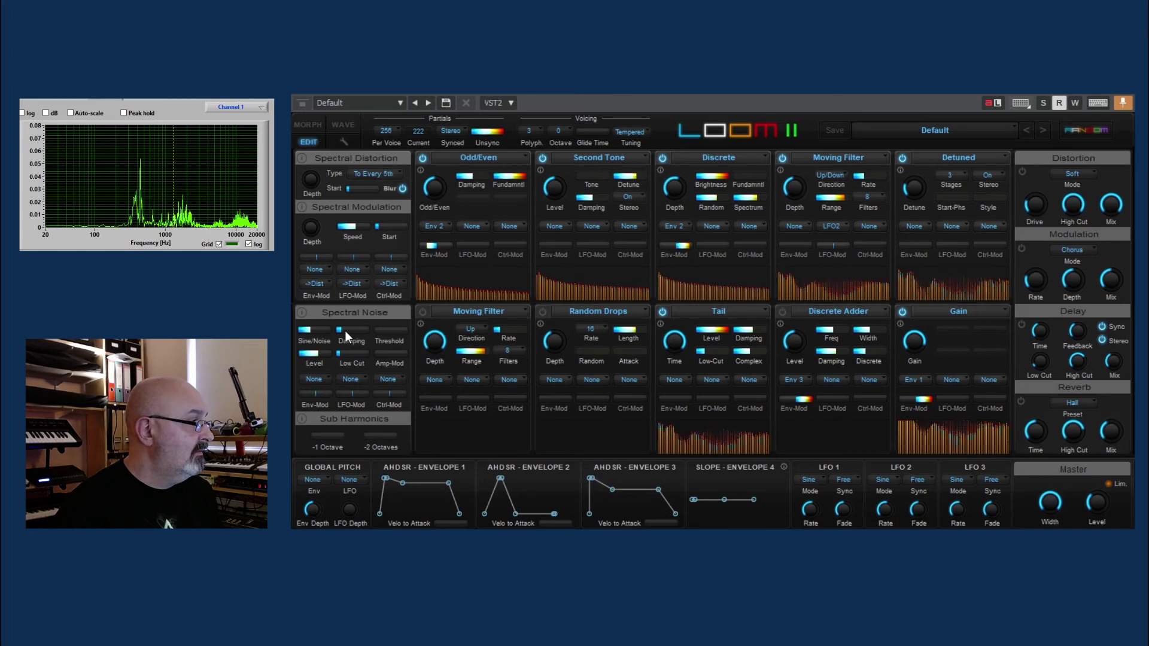
{"action": "left_click_drag", "start_coordinate": [344, 330], "coordinate": [349, 329]}
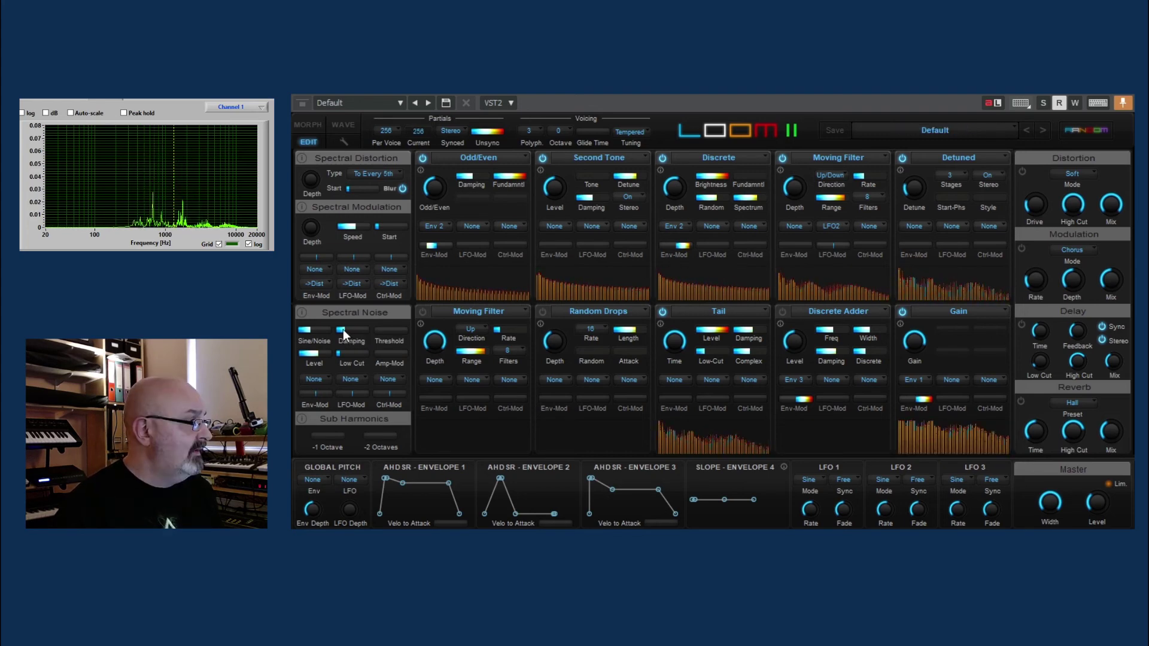
{"action": "scroll", "coordinate": [343, 329], "scroll_direction": "down", "scroll_amount": 3}
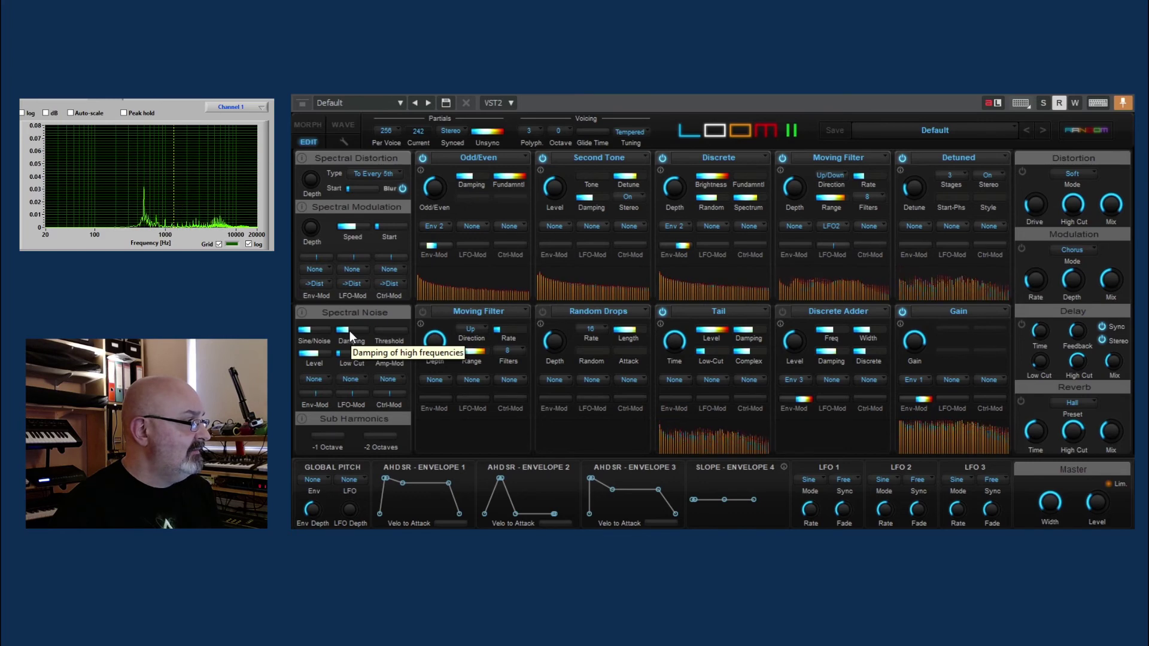
{"action": "mouse_move", "coordinate": [349, 331]}
{"action": "left_mouse_down"}
{"action": "mouse_move", "coordinate": [373, 334]}
{"action": "mouse_move", "coordinate": [360, 336]}
{"action": "left_mouse_up"}
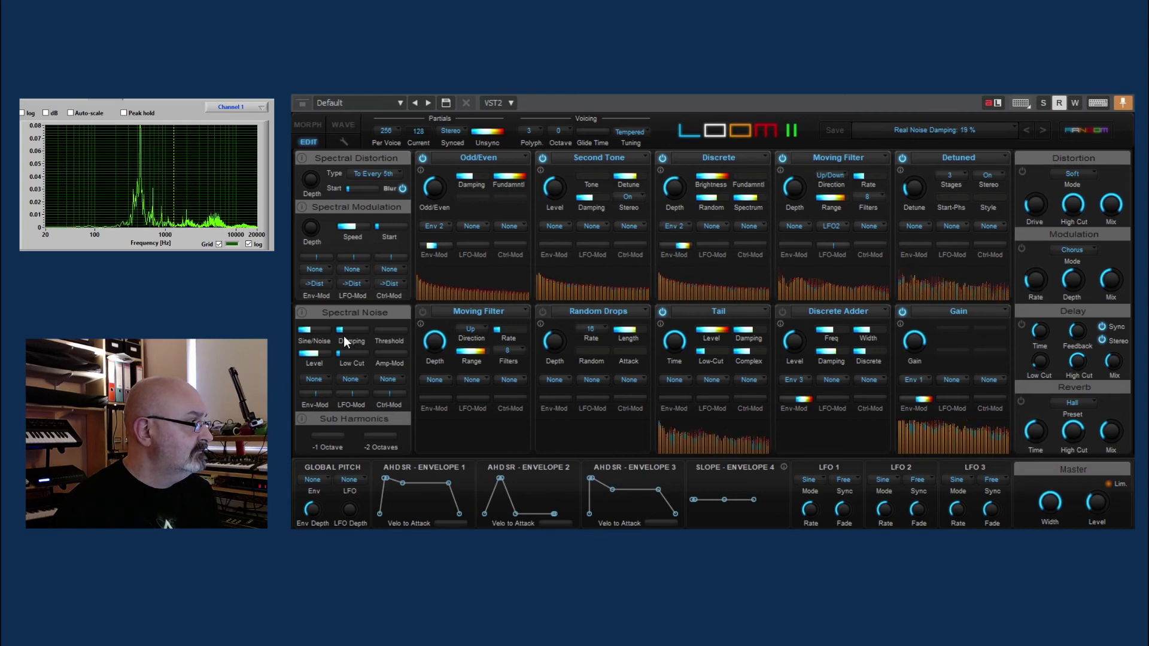
{"action": "left_click_drag", "start_coordinate": [344, 338], "coordinate": [380, 330]}
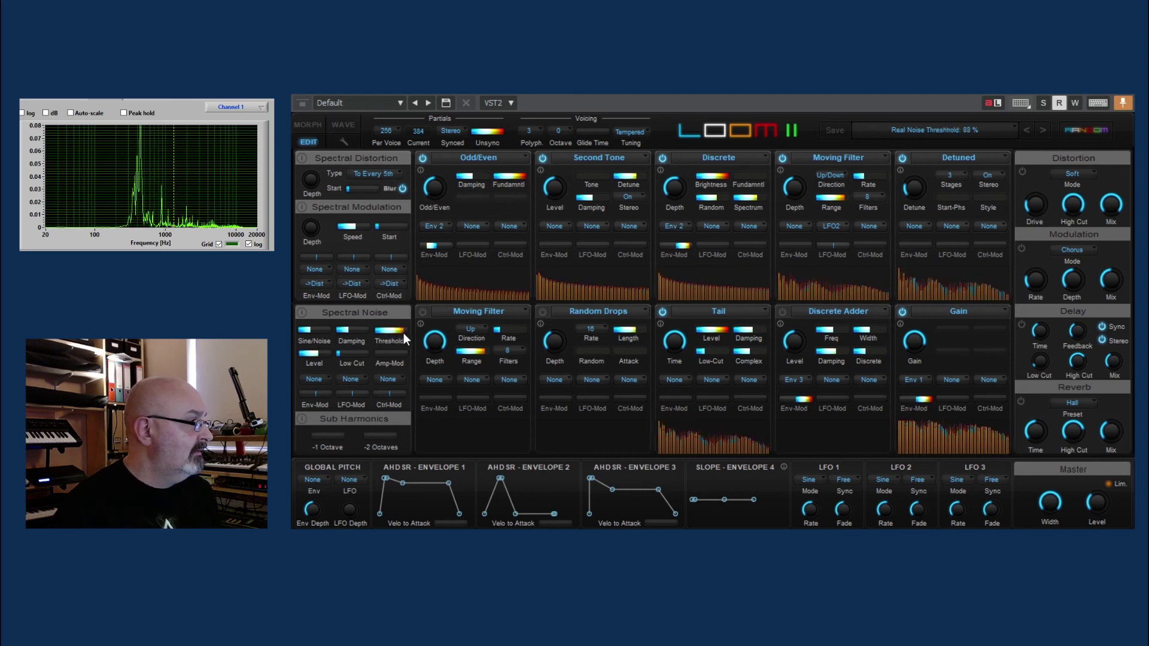
{"action": "left_click_drag", "start_coordinate": [390, 339], "coordinate": [385, 338]}
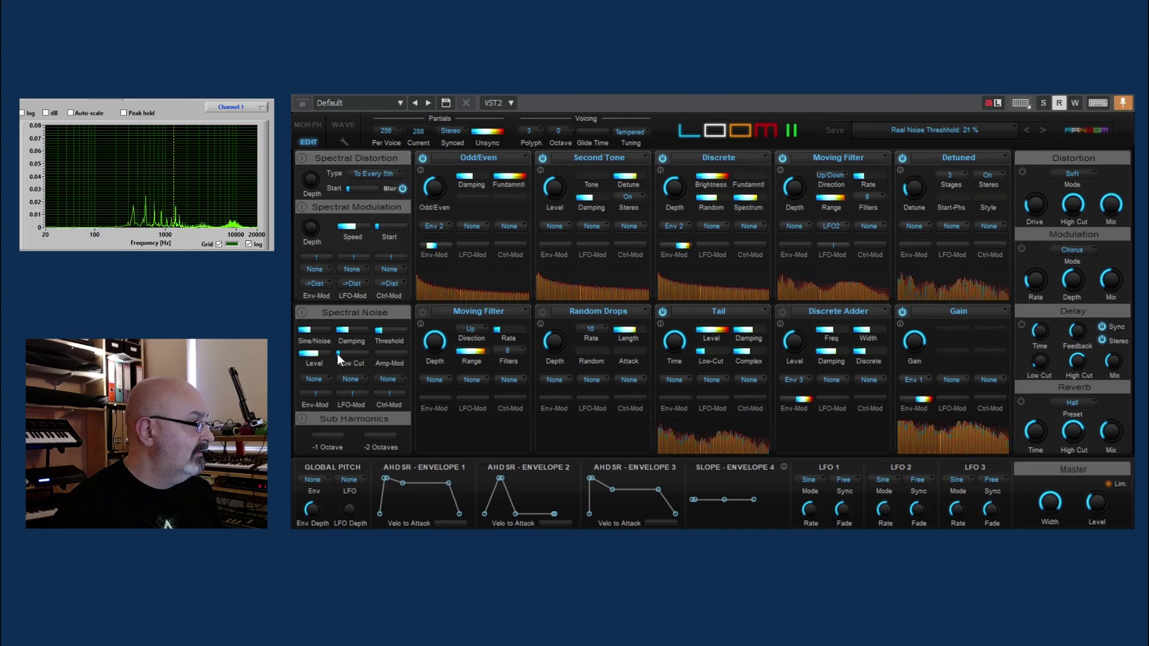
Step: Raise the noise Low Cut to 33% and set noise depth to 38%
{"action": "left_click_drag", "start_coordinate": [336, 354], "coordinate": [352, 354]}
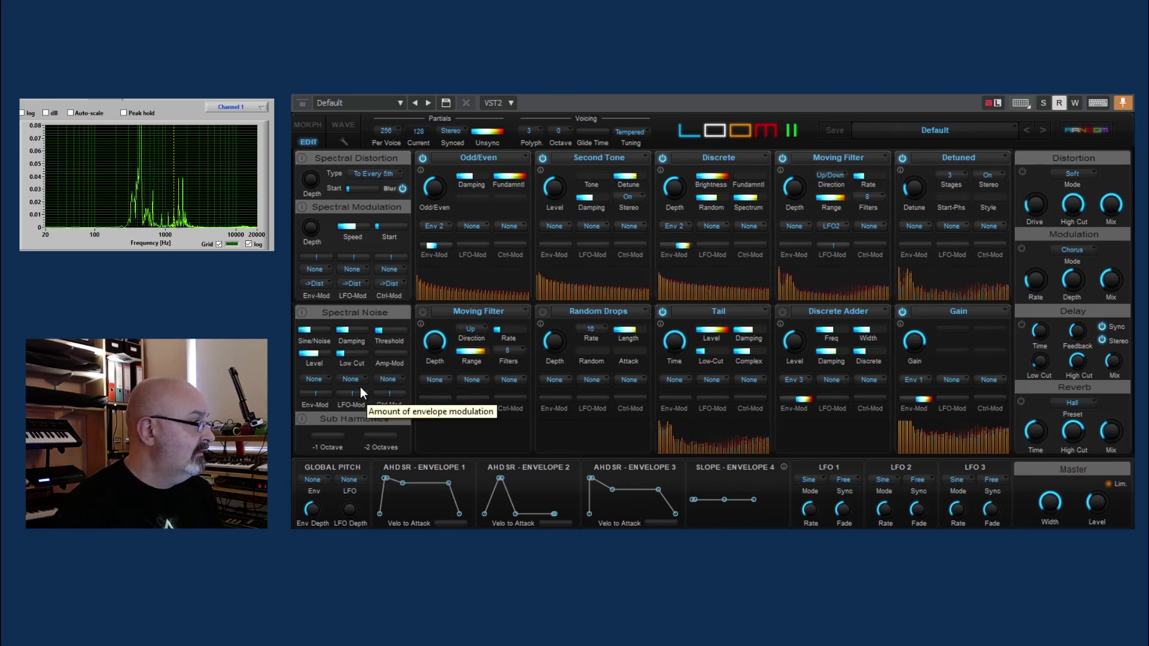
{"action": "left_click", "coordinate": [352, 379]}
{"action": "left_click_drag", "start_coordinate": [317, 330], "coordinate": [343, 334]}
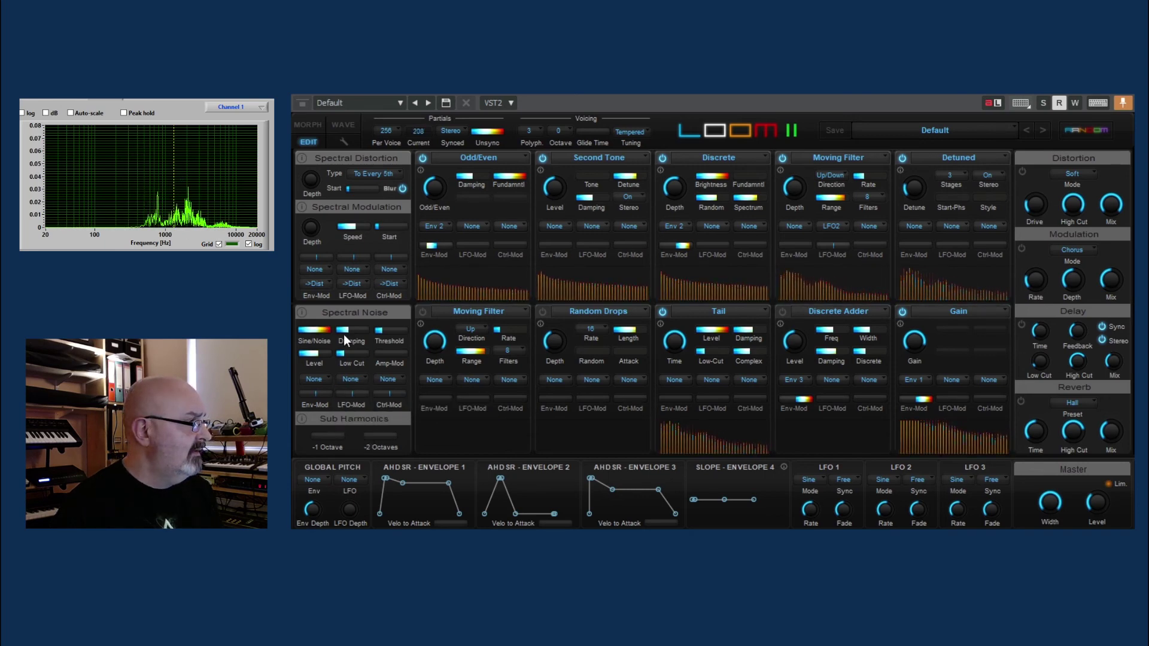
{"action": "left_click_drag", "start_coordinate": [344, 334], "coordinate": [348, 421]}
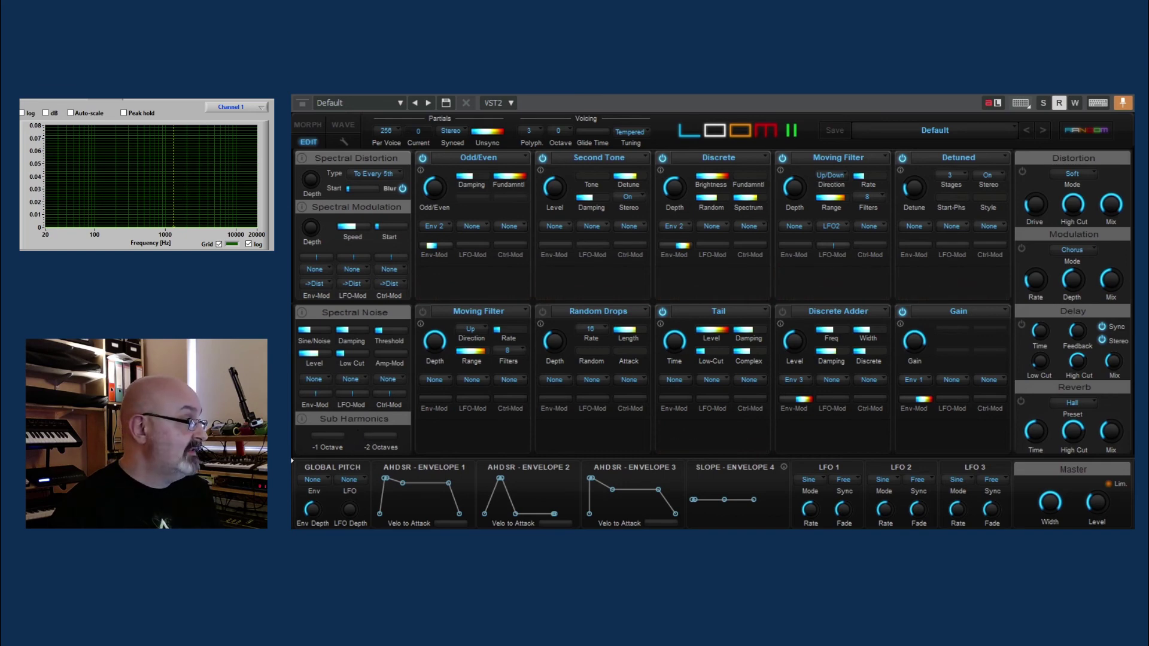
Step: Set Sub Harmonics -1 Octave to 52% and -2 Octaves to 100%, and switch Tail off
{"action": "left_click_drag", "start_coordinate": [314, 437], "coordinate": [408, 438]}
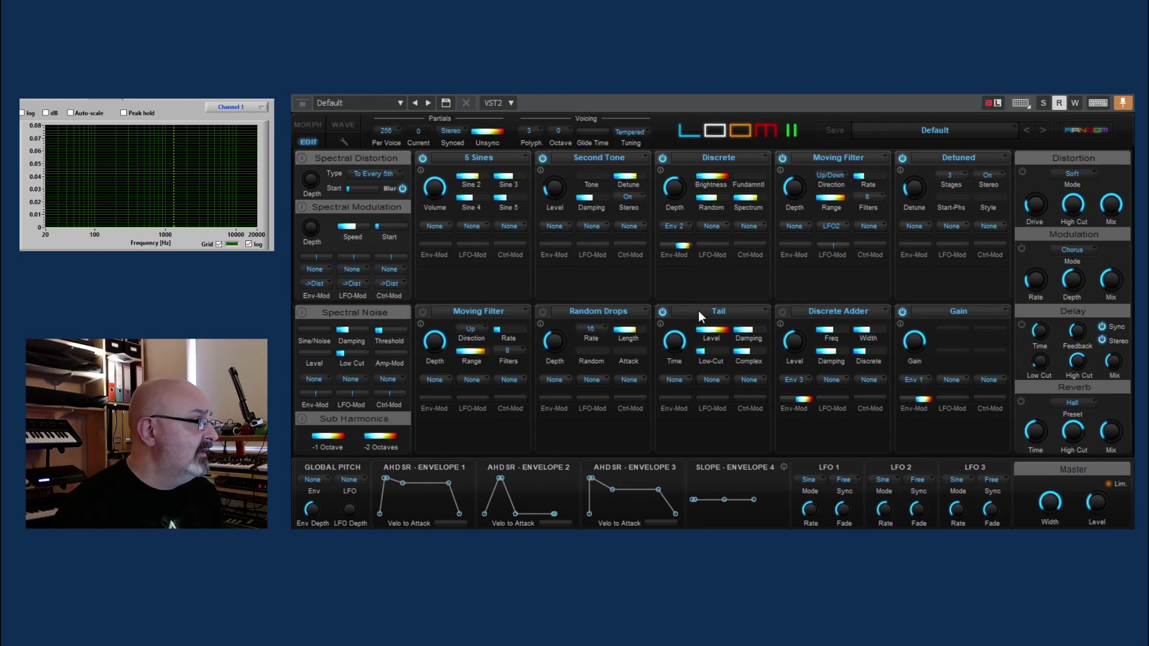
{"action": "left_click", "coordinate": [662, 312]}
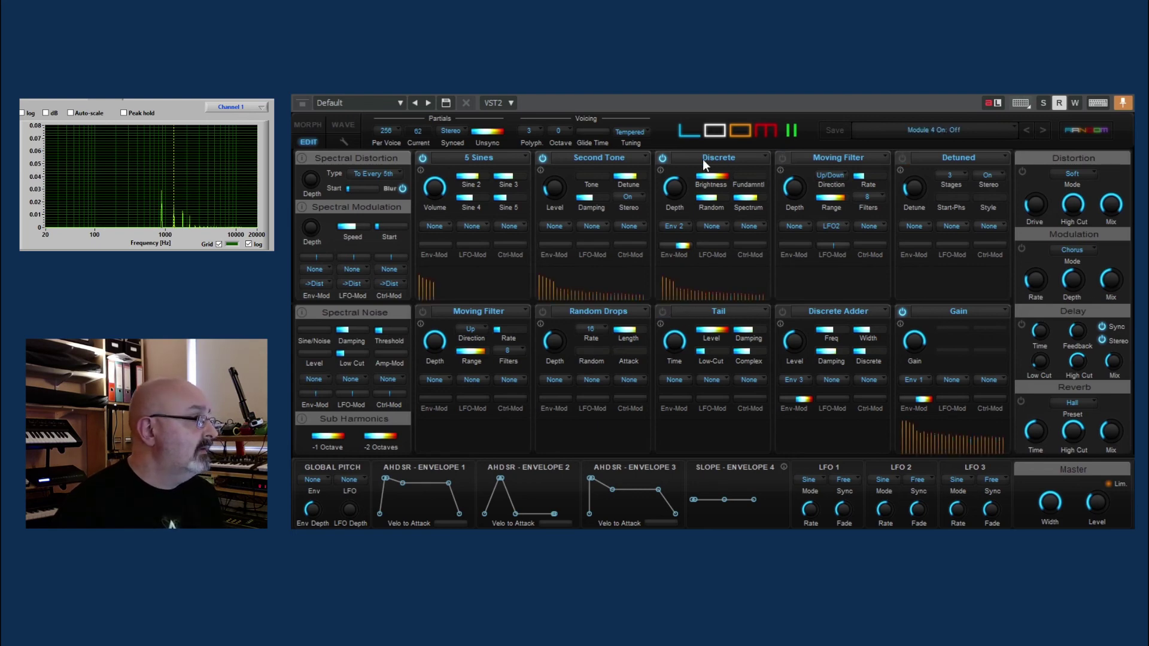
{"action": "left_click", "coordinate": [661, 158]}
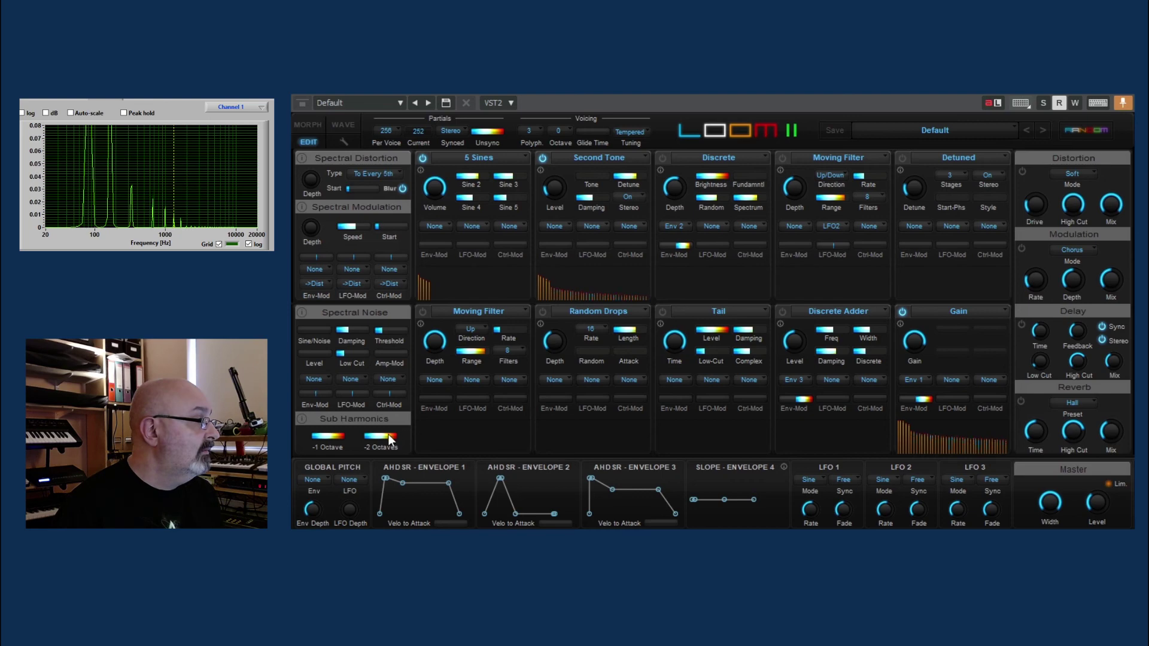
{"action": "left_click_drag", "start_coordinate": [389, 440], "coordinate": [437, 437]}
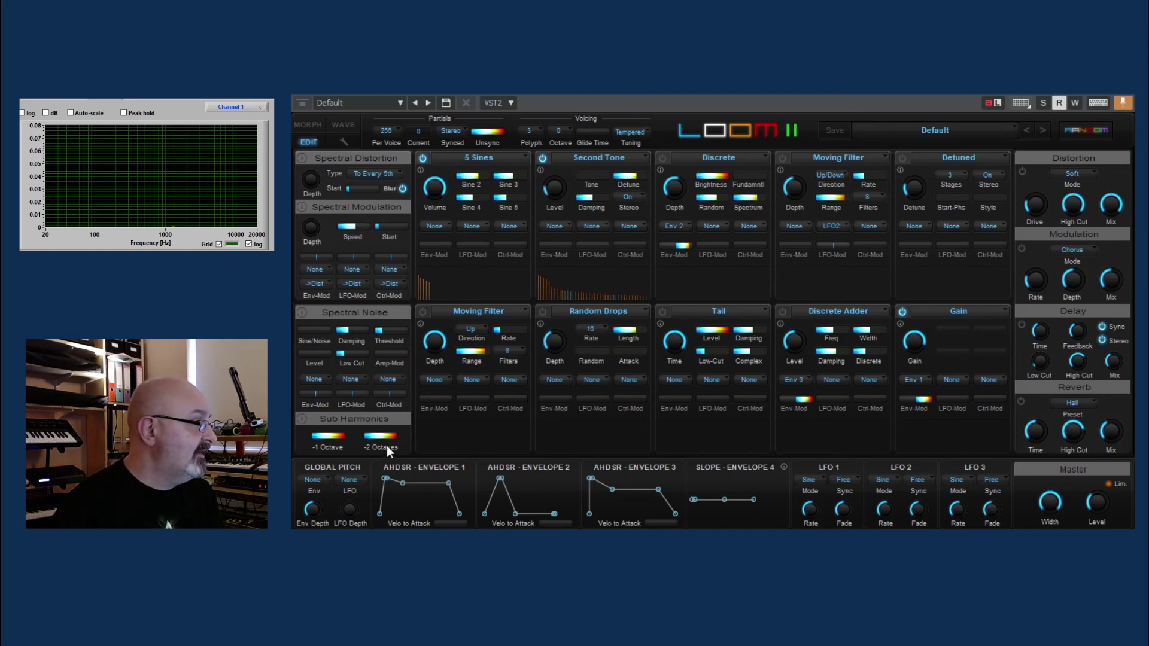
{"action": "mouse_move", "coordinate": [390, 441]}
{"action": "left_mouse_down"}
{"action": "mouse_move", "coordinate": [357, 441]}
{"action": "mouse_move", "coordinate": [413, 443]}
{"action": "left_mouse_up"}
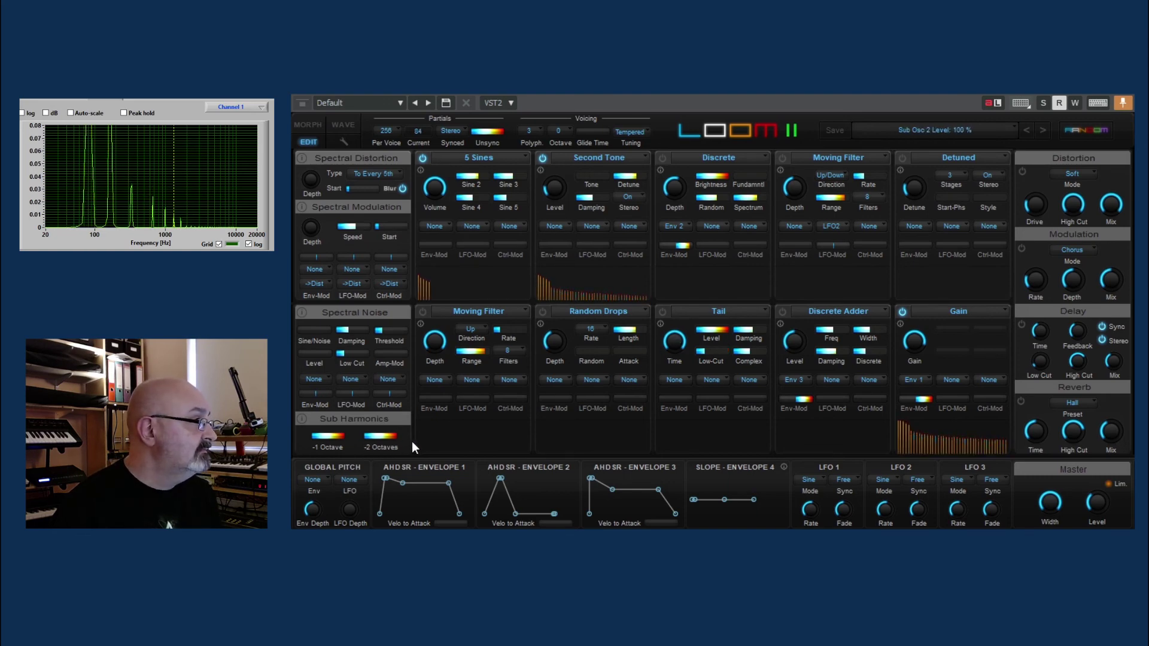
{"action": "left_click", "coordinate": [664, 159]}
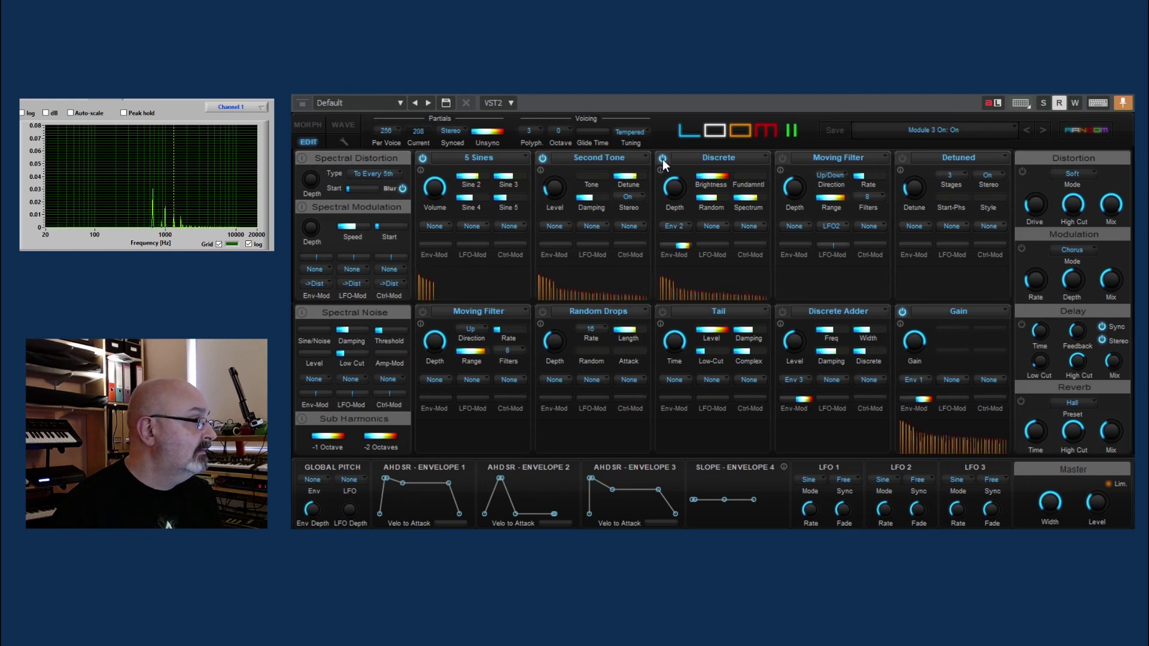
{"action": "left_click", "coordinate": [663, 159]}
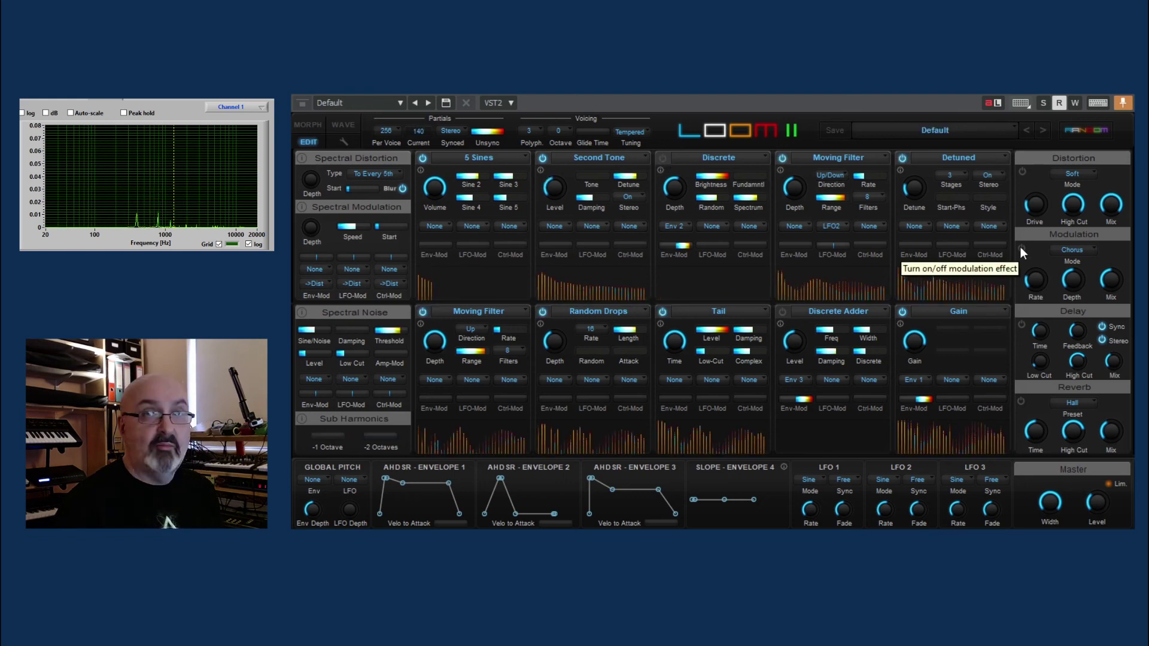